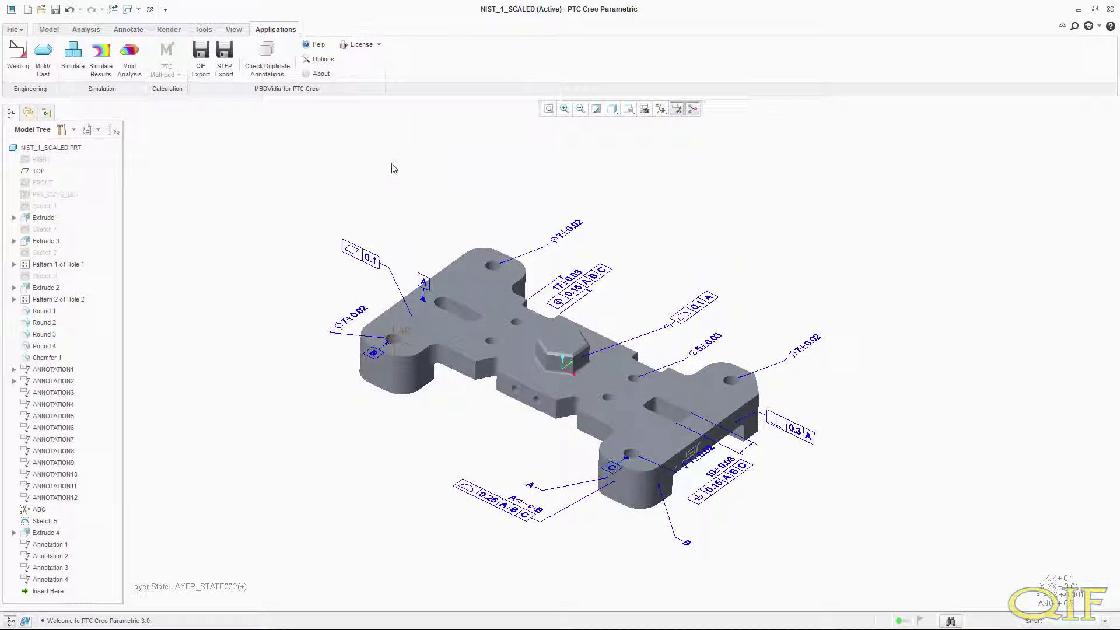
Step: Export the part as NIST_1_SCALED.qif under the suggested name and orbit the model to inspect it
{"action": "left_click", "coordinate": [201, 55]}
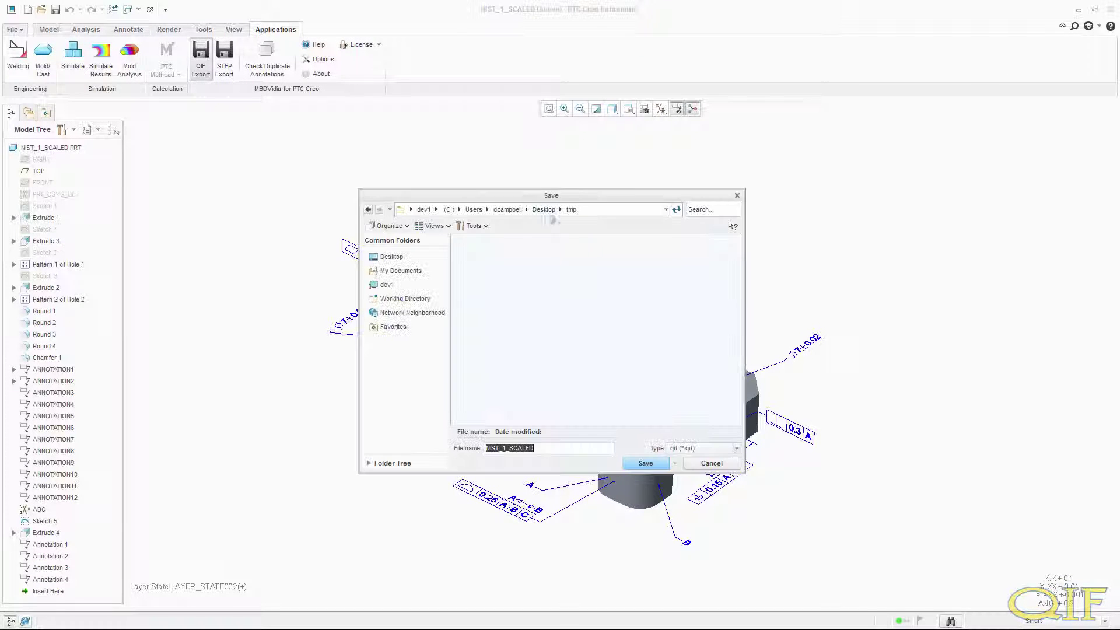
{"action": "left_click", "coordinate": [652, 465]}
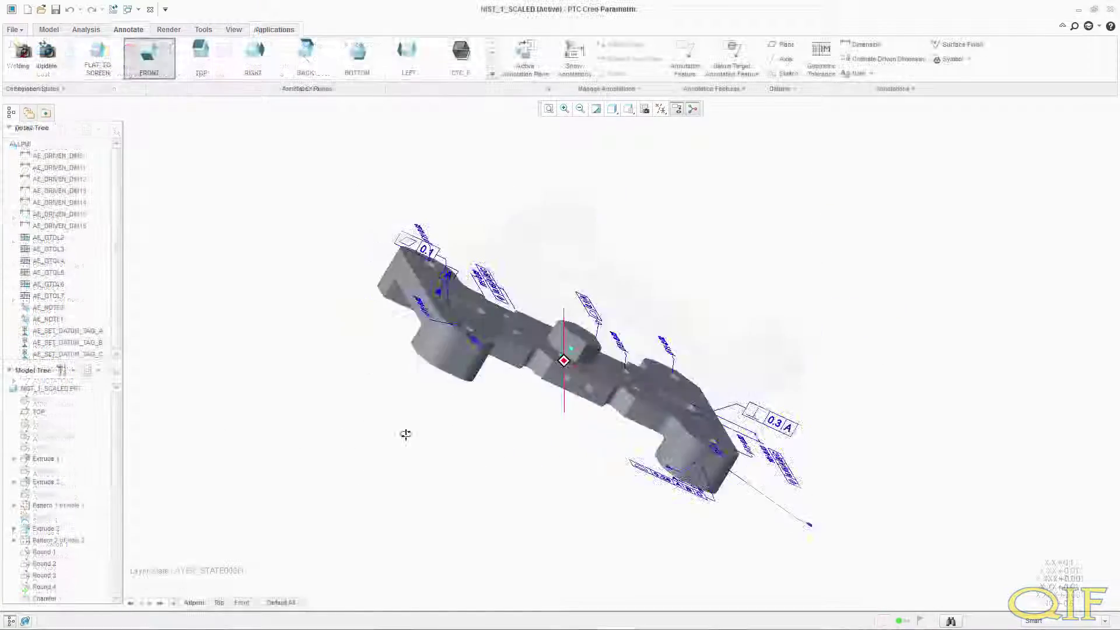
{"action": "mouse_move", "coordinate": [404, 435]}
{"action": "middle_mouse_down"}
{"action": "mouse_move", "coordinate": [355, 432]}
{"action": "mouse_move", "coordinate": [357, 470]}
{"action": "mouse_move", "coordinate": [452, 433]}
{"action": "mouse_move", "coordinate": [352, 478]}
{"action": "mouse_move", "coordinate": [282, 458]}
{"action": "mouse_move", "coordinate": [292, 492]}
{"action": "mouse_move", "coordinate": [384, 507]}
{"action": "mouse_move", "coordinate": [370, 477]}
{"action": "mouse_move", "coordinate": [382, 478]}
{"action": "middle_mouse_up"}
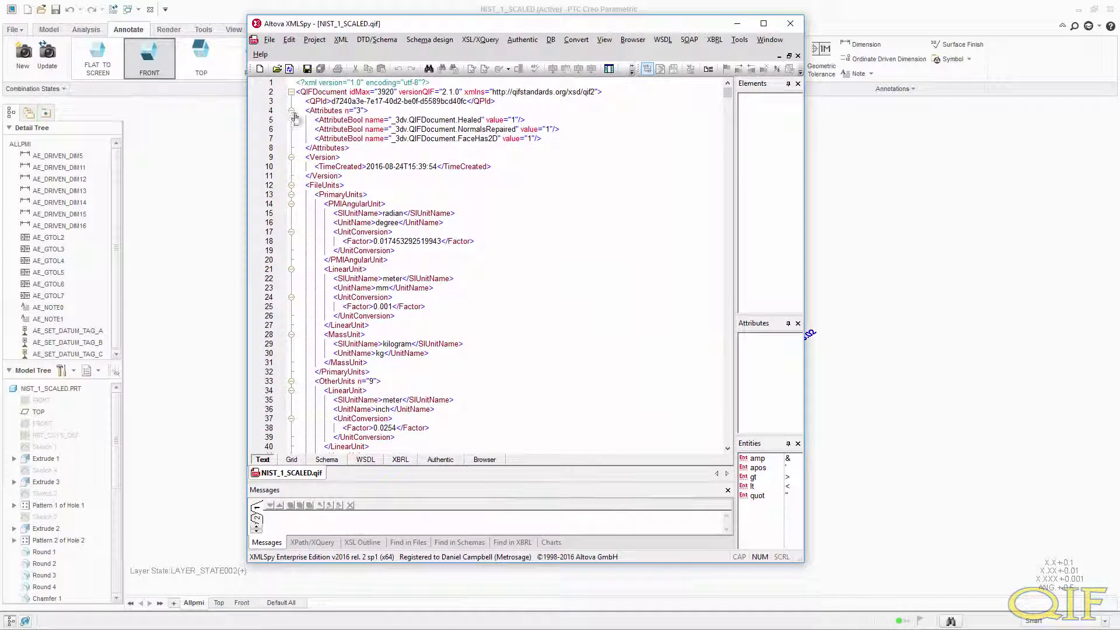
Step: Fold the Attributes, Version, FileUnits, DatumDefinitions, DatumReferenceFrames, Product, FeatureDefinitions and Features elements
{"action": "left_click", "coordinate": [291, 110]}
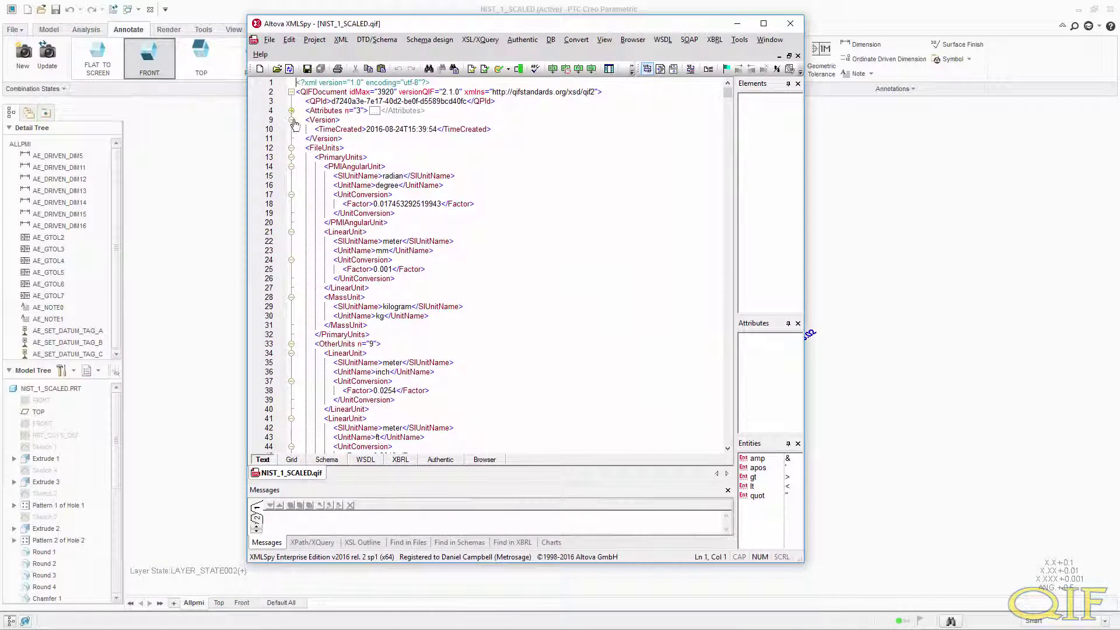
{"action": "left_click", "coordinate": [291, 119]}
{"action": "left_click", "coordinate": [291, 129]}
{"action": "left_click", "coordinate": [291, 138]}
{"action": "left_click", "coordinate": [291, 148]}
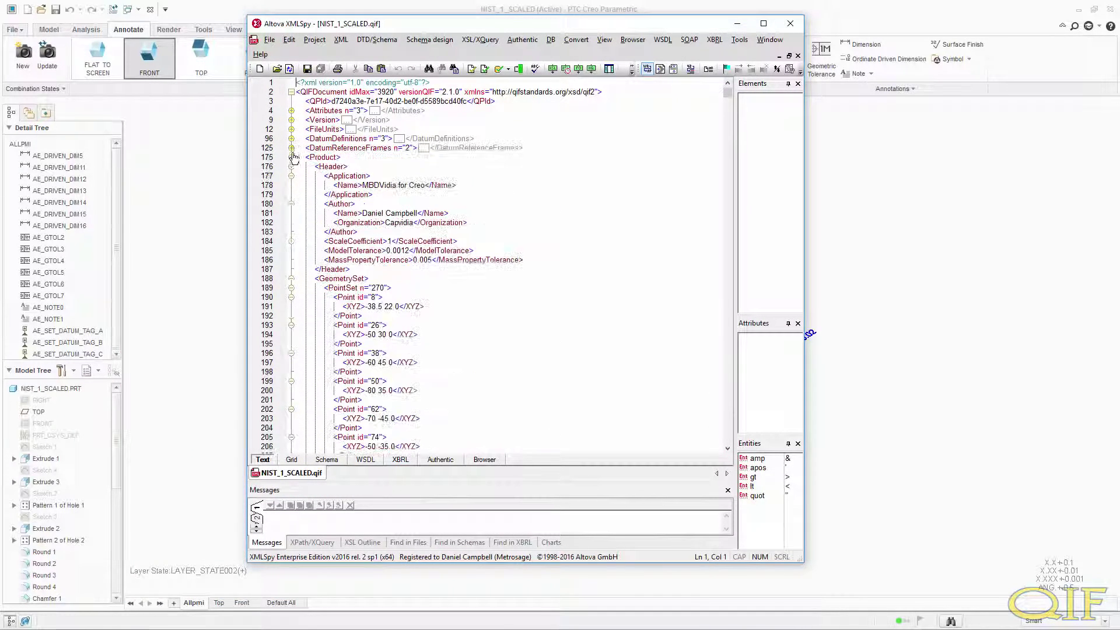
{"action": "left_click", "coordinate": [291, 157]}
{"action": "left_click", "coordinate": [291, 176]}
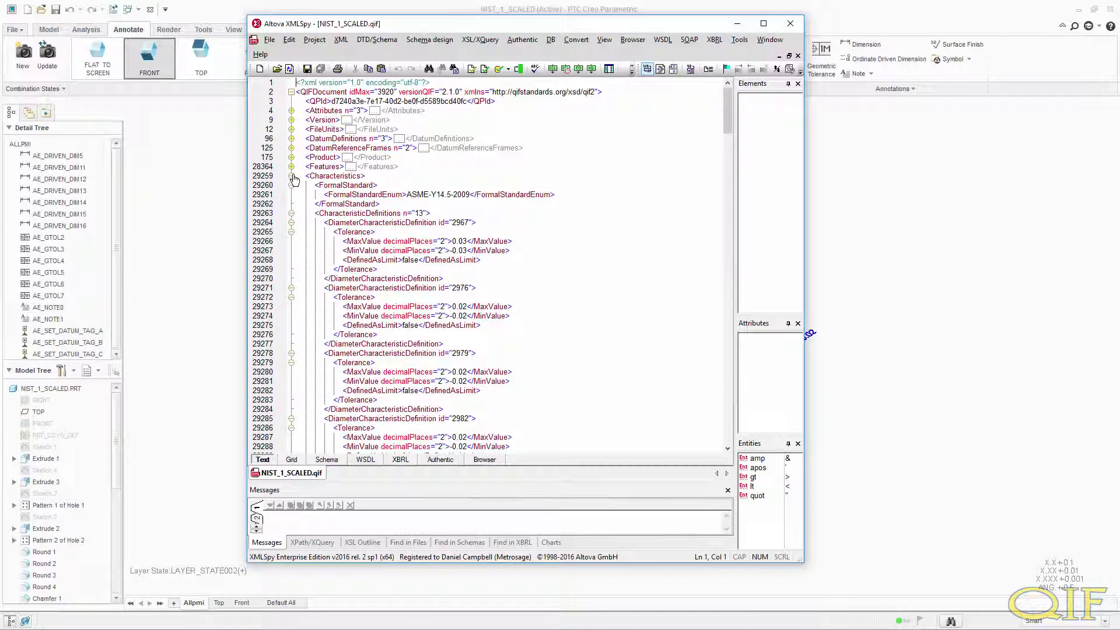
{"action": "left_click", "coordinate": [291, 166]}
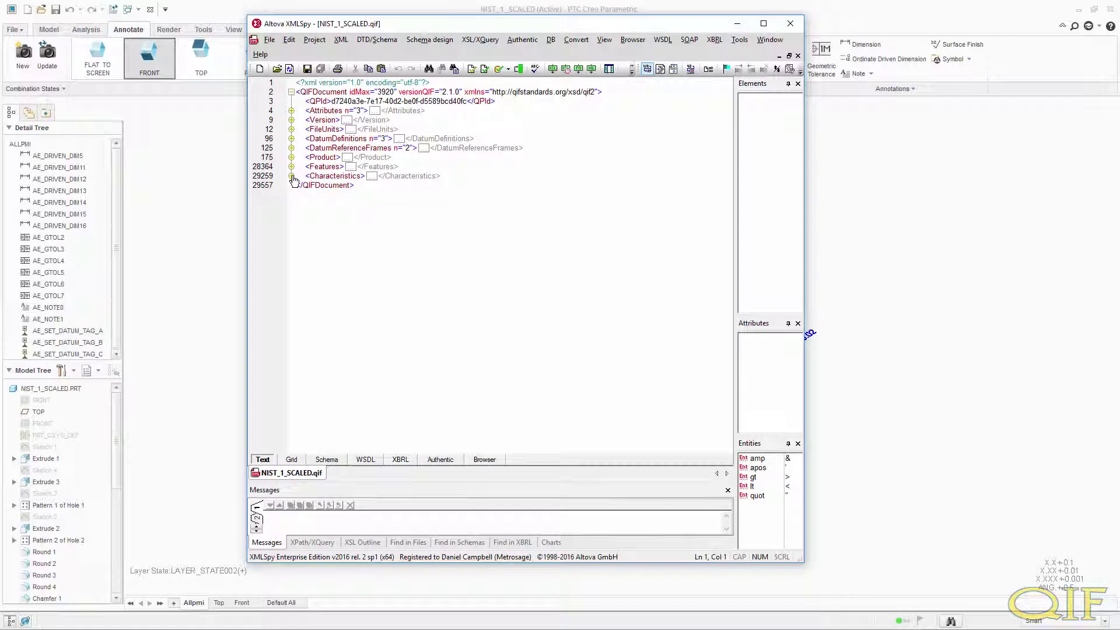
{"action": "left_click", "coordinate": [291, 176]}
{"action": "left_click_drag", "start_coordinate": [727, 114], "coordinate": [732, 377]}
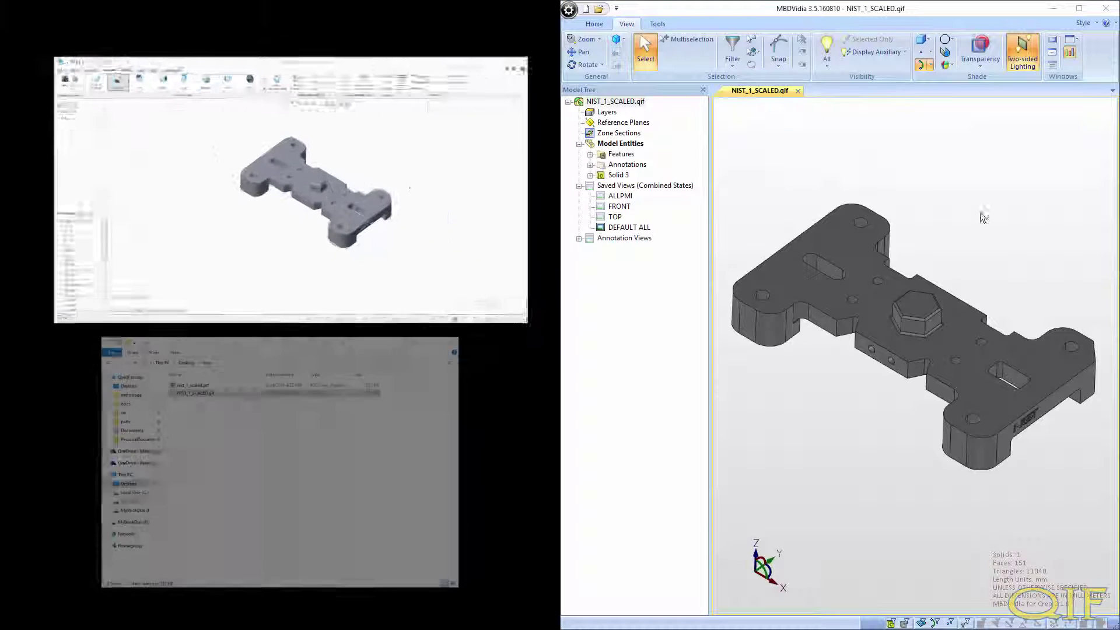
Step: Place Creo beside MBDVidia and compare the ALLPMI and TOP views in both programs
{"action": "left_click", "coordinate": [392, 175]}
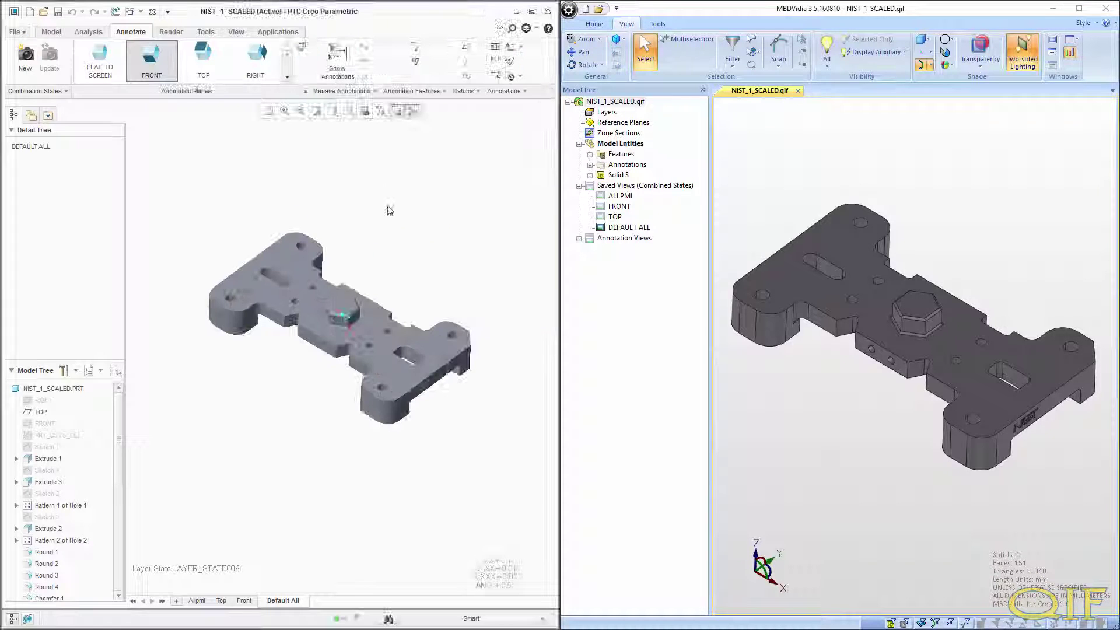
{"action": "left_click", "coordinate": [620, 195]}
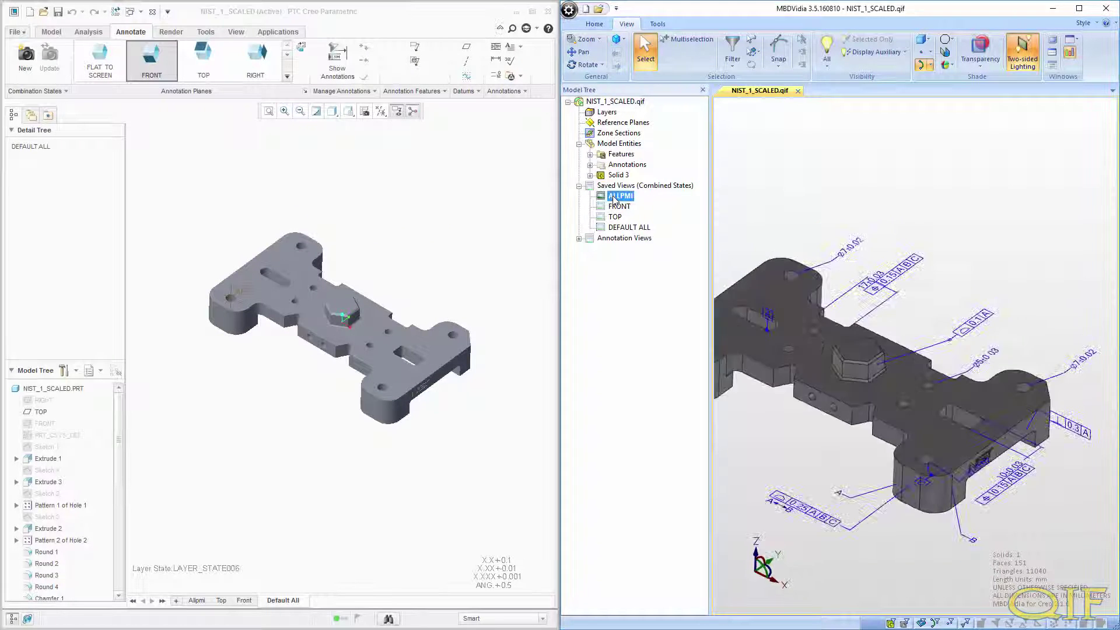
{"action": "left_click", "coordinate": [202, 602]}
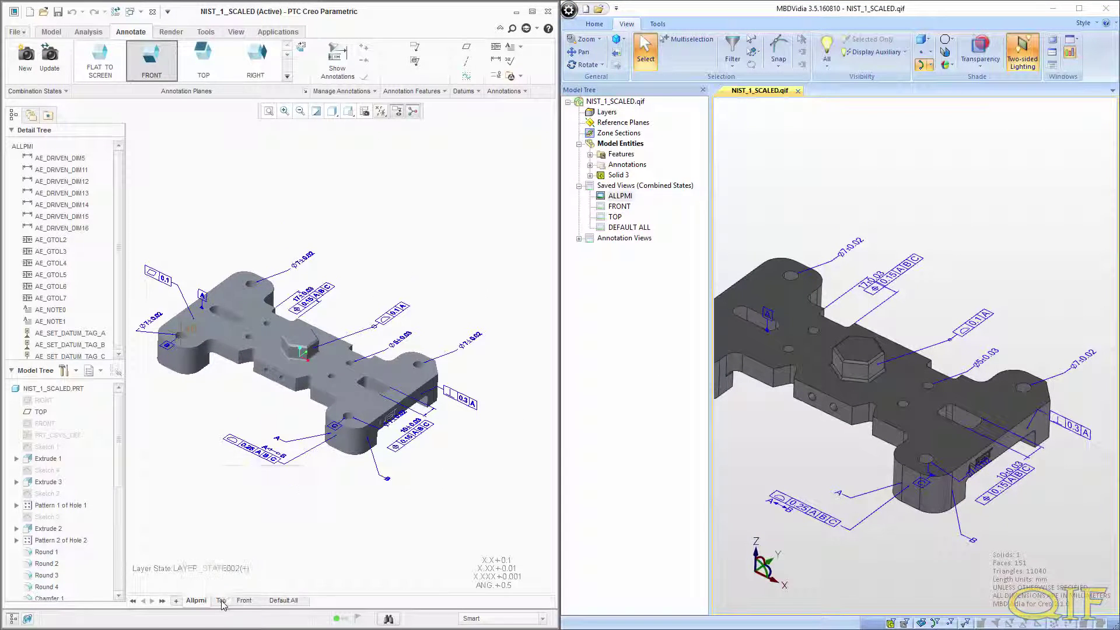
{"action": "left_click", "coordinate": [221, 600]}
{"action": "left_click", "coordinate": [616, 216]}
Step: Compare the FRONT views, then show DEFAULT ALL, ALLPMI and finally TOP in MBDVidia
{"action": "left_click", "coordinate": [244, 602]}
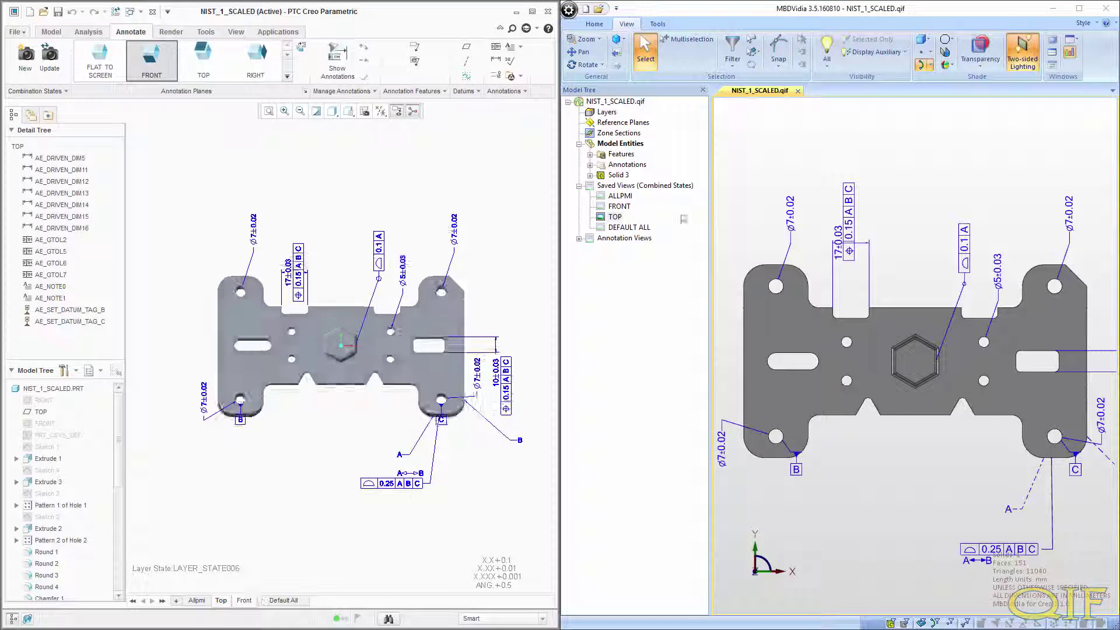
{"action": "left_click", "coordinate": [619, 207]}
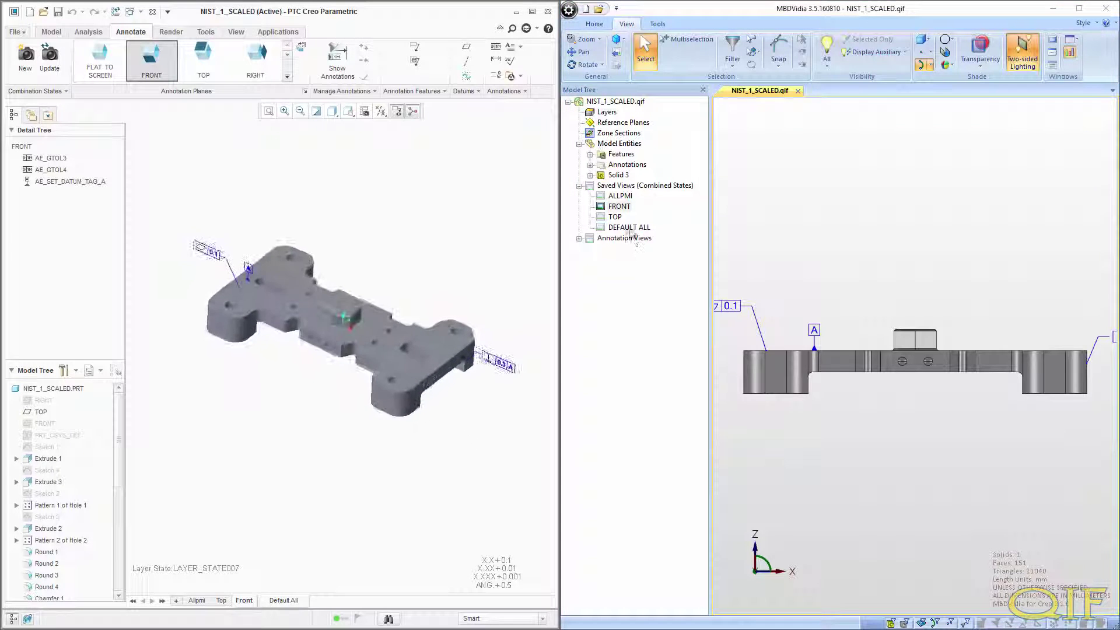
{"action": "left_click", "coordinate": [629, 228]}
{"action": "left_click", "coordinate": [620, 196]}
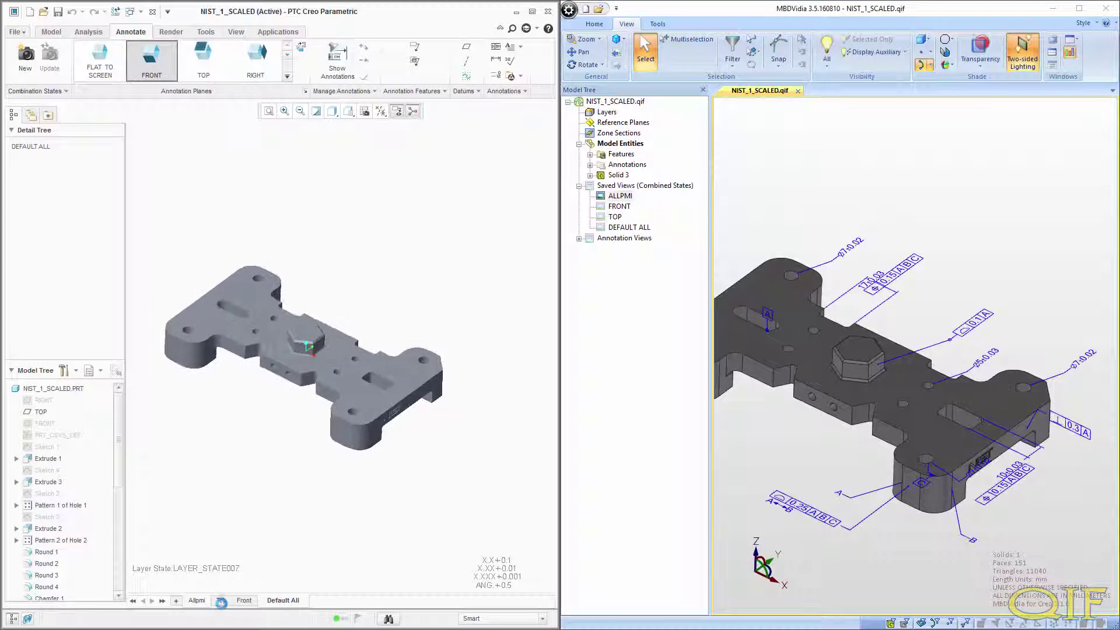
{"action": "left_click", "coordinate": [620, 218]}
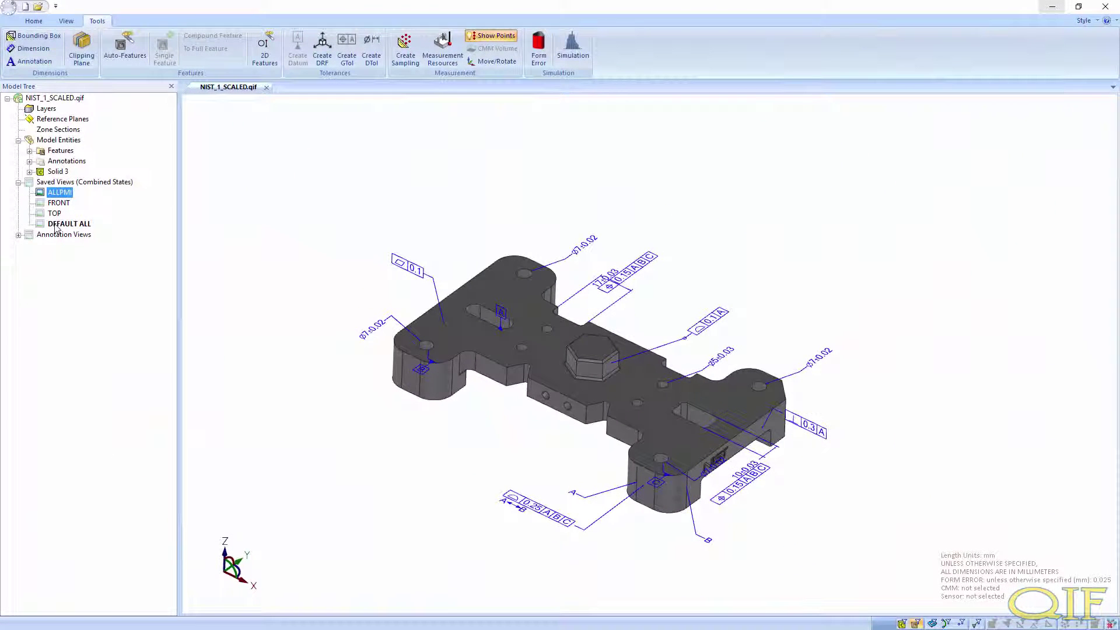
Step: Cycle twice through the DEFAULT ALL, ALLPMI, FRONT and TOP saved views, ending on TOP
{"action": "left_click", "coordinate": [61, 225]}
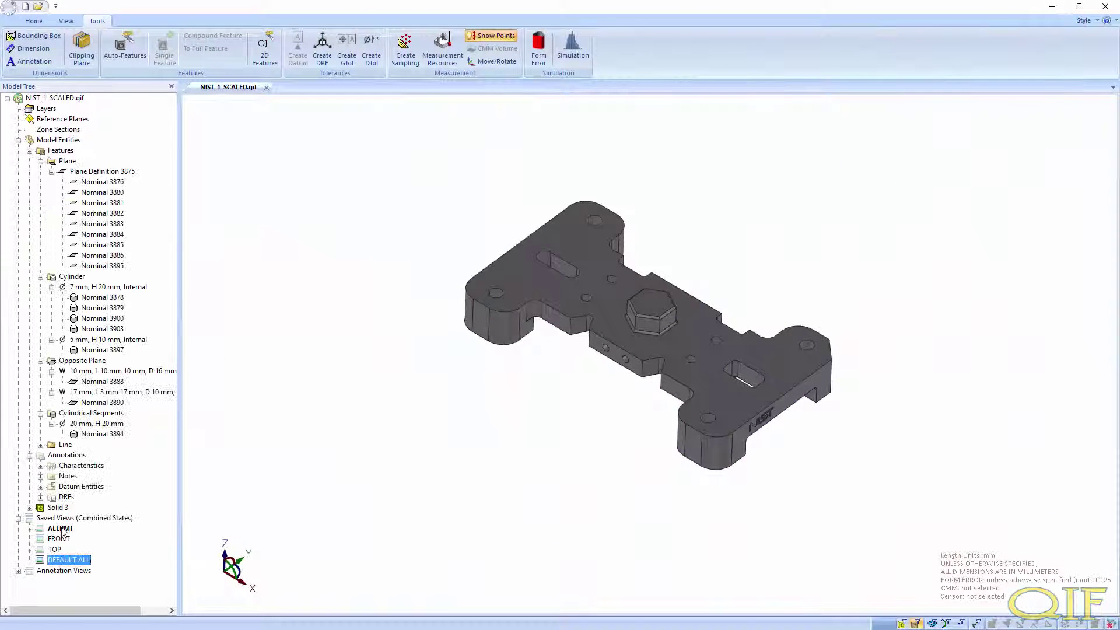
{"action": "left_click", "coordinate": [61, 529]}
{"action": "left_click", "coordinate": [58, 538]}
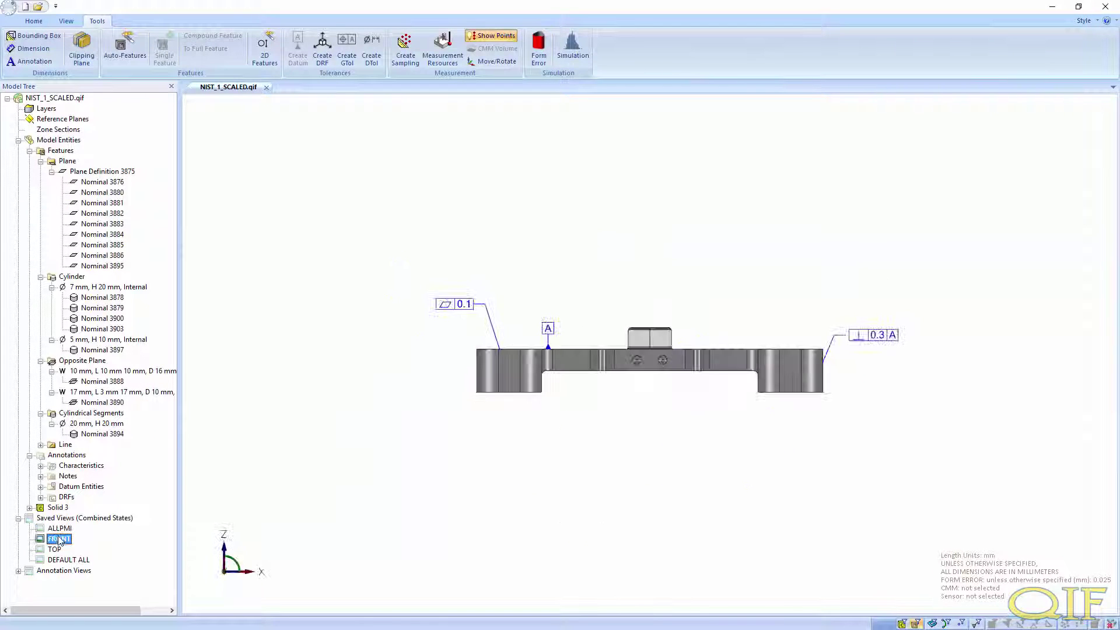
{"action": "left_click", "coordinate": [55, 550]}
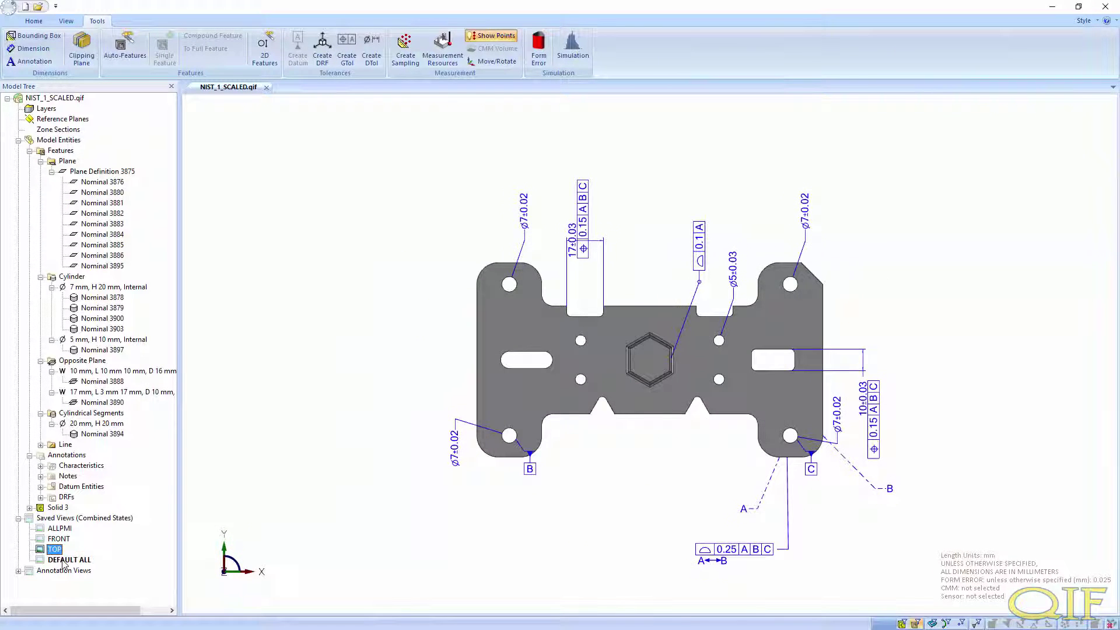
{"action": "left_click", "coordinate": [66, 560]}
{"action": "left_click", "coordinate": [61, 529]}
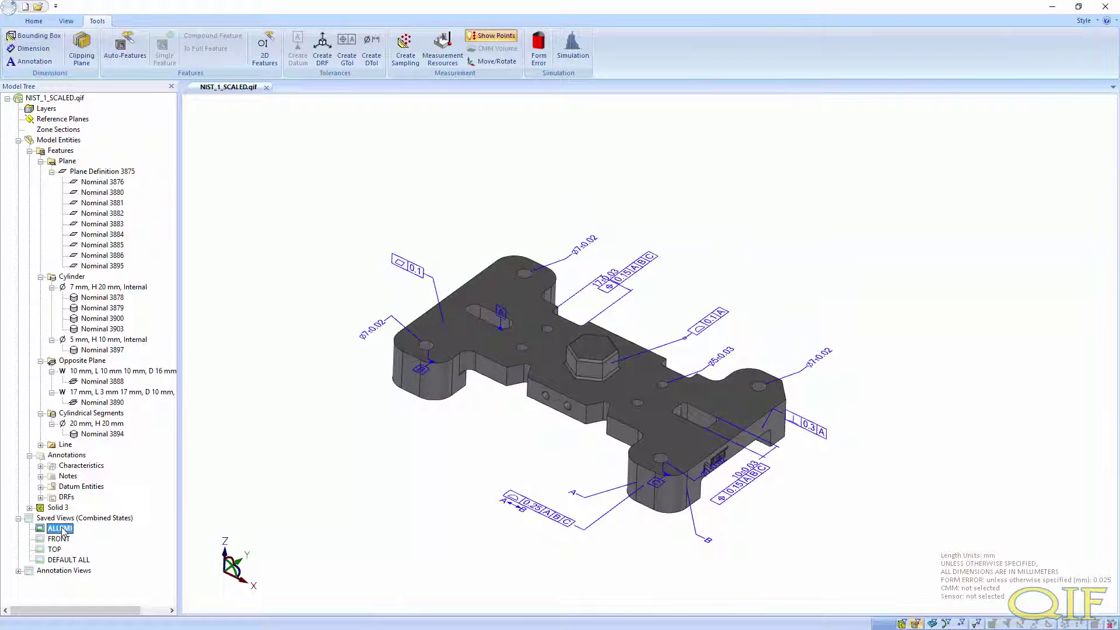
{"action": "left_click", "coordinate": [58, 538]}
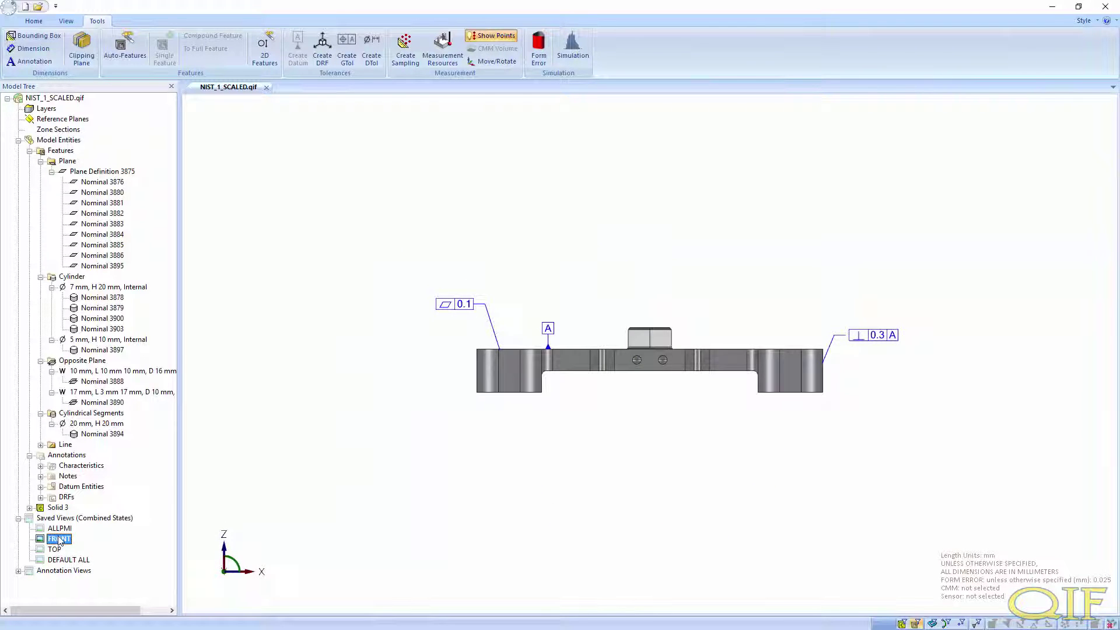
{"action": "left_click", "coordinate": [56, 550]}
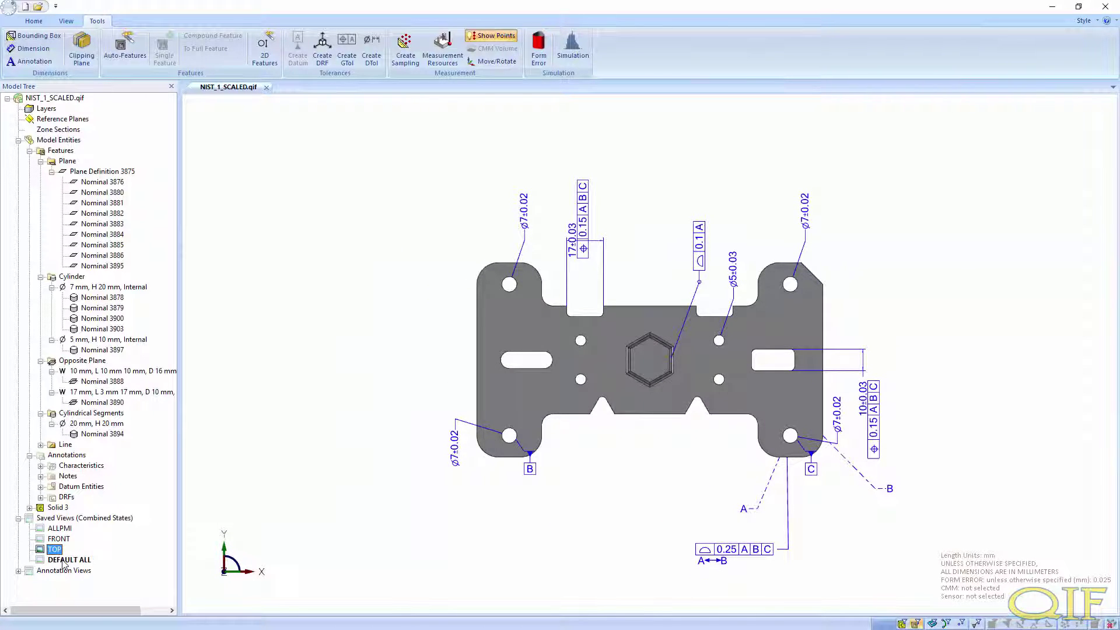
Step: Add six manual sample points to the plate's top face, Nominal 3876
{"action": "left_click", "coordinate": [64, 560]}
{"action": "left_click", "coordinate": [55, 550]}
{"action": "scroll", "coordinate": [445, 348], "scroll_direction": "up", "scroll_amount": 4}
{"action": "left_click", "coordinate": [406, 49]}
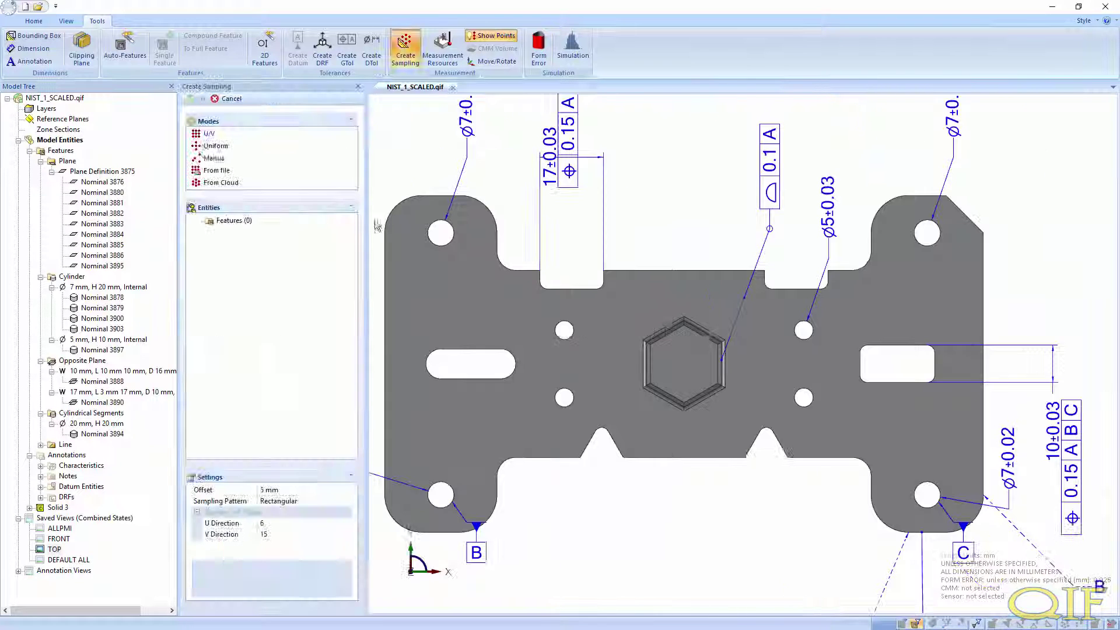
{"action": "left_click", "coordinate": [402, 236]}
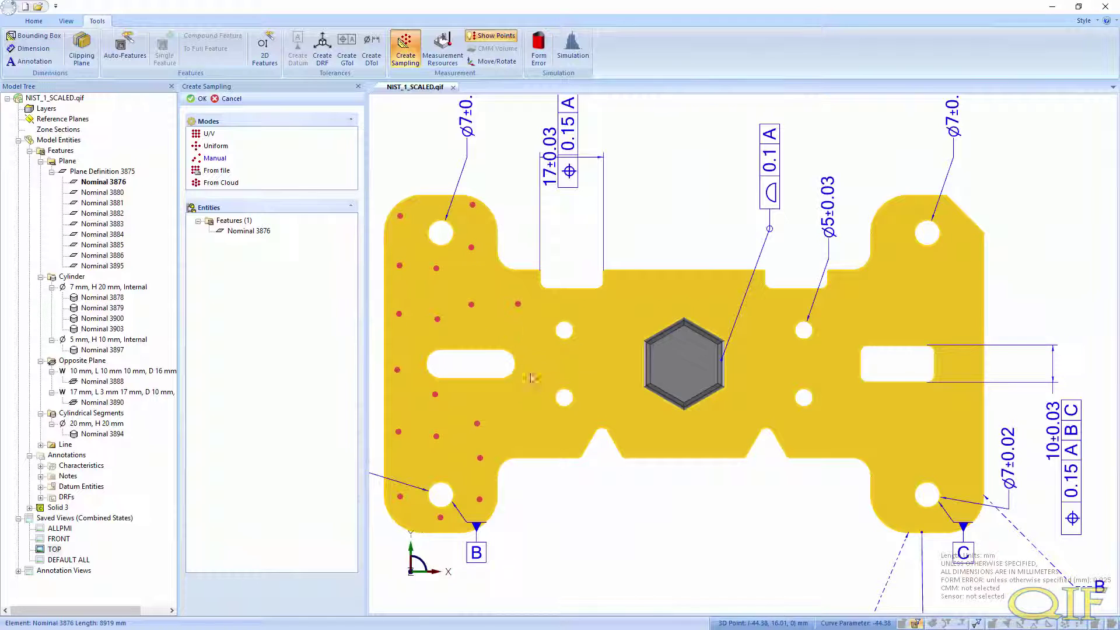
{"action": "left_click", "coordinate": [716, 442]}
{"action": "left_click", "coordinate": [756, 413]}
{"action": "left_click", "coordinate": [752, 360]}
{"action": "left_click", "coordinate": [756, 307]}
{"action": "left_click", "coordinate": [827, 353]}
{"action": "left_click", "coordinate": [846, 294]}
{"action": "left_click", "coordinate": [198, 98]}
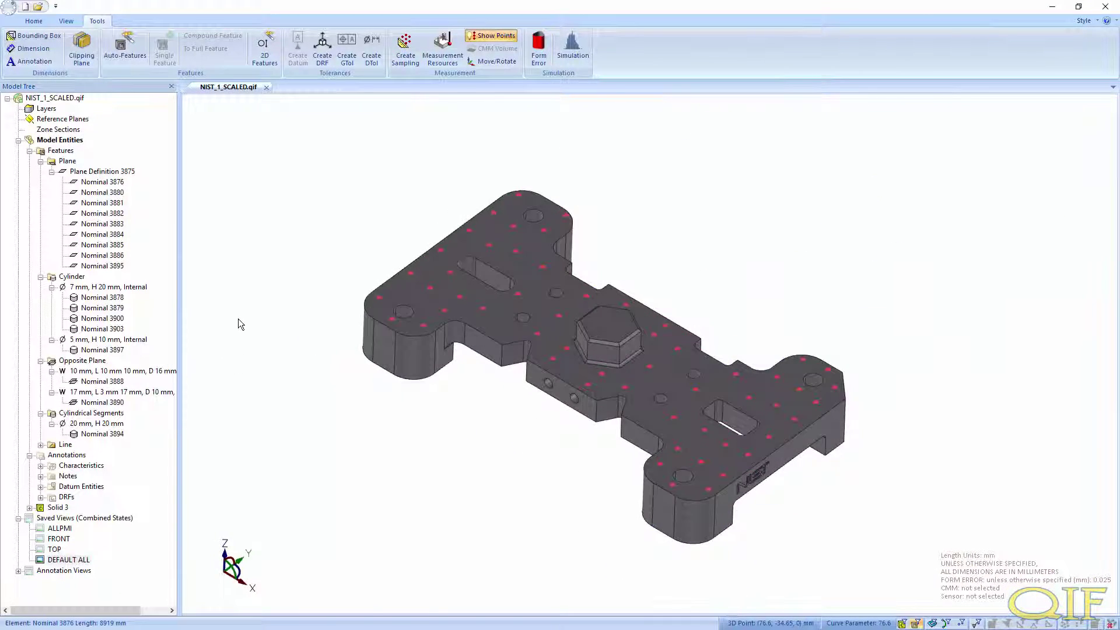
Step: Generate sample points on the hex boss side faces 3880–3885
{"action": "left_click", "coordinate": [405, 50]}
{"action": "left_click", "coordinate": [102, 192]}
{"action": "left_click", "coordinate": [102, 244], "text": "shift"}
{"action": "scroll", "coordinate": [548, 301], "scroll_direction": "up", "scroll_amount": 5}
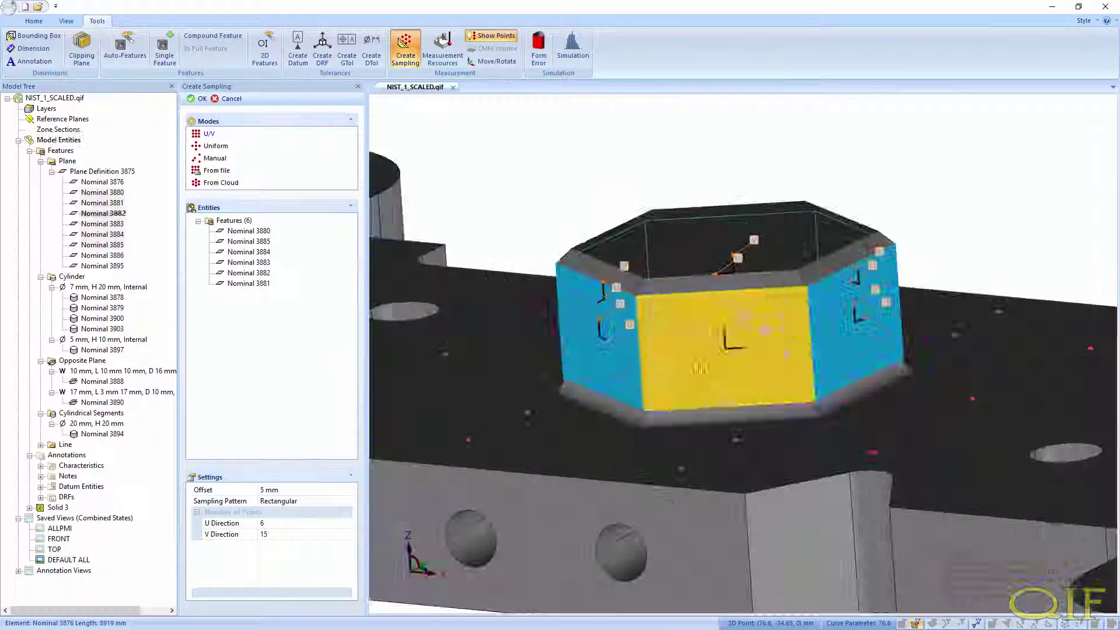
{"action": "left_click", "coordinate": [198, 99]}
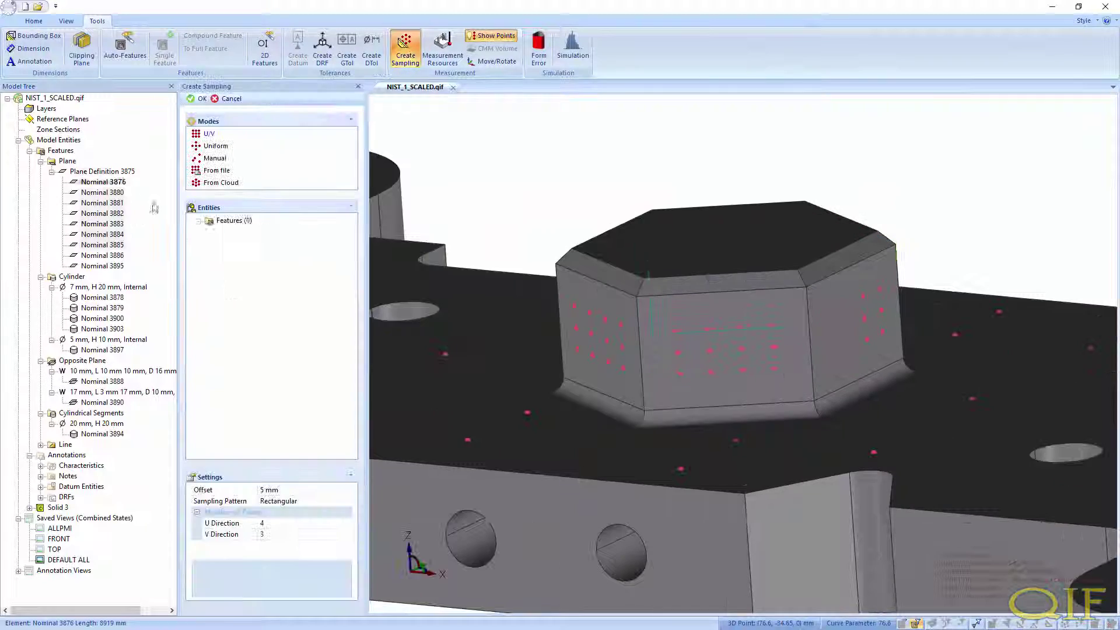
Step: Sample the NIST-lettered side face 3886 and display all samples in the ALLPMI view
{"action": "left_click_drag", "start_coordinate": [134, 200], "coordinate": [111, 257]}
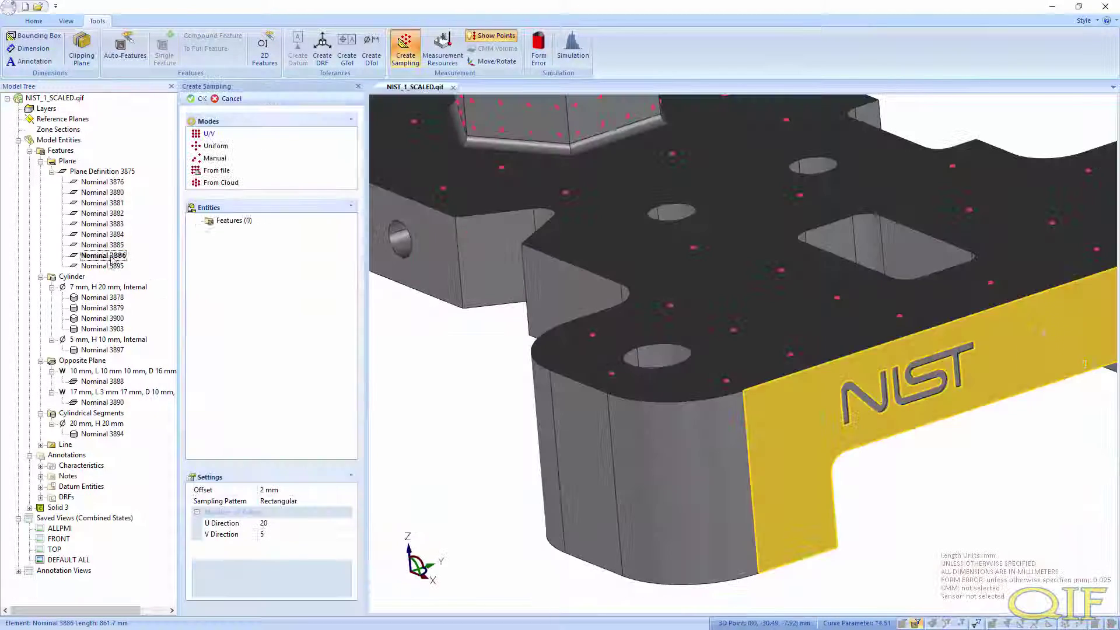
{"action": "left_click", "coordinate": [111, 257]}
{"action": "left_click", "coordinate": [260, 535]}
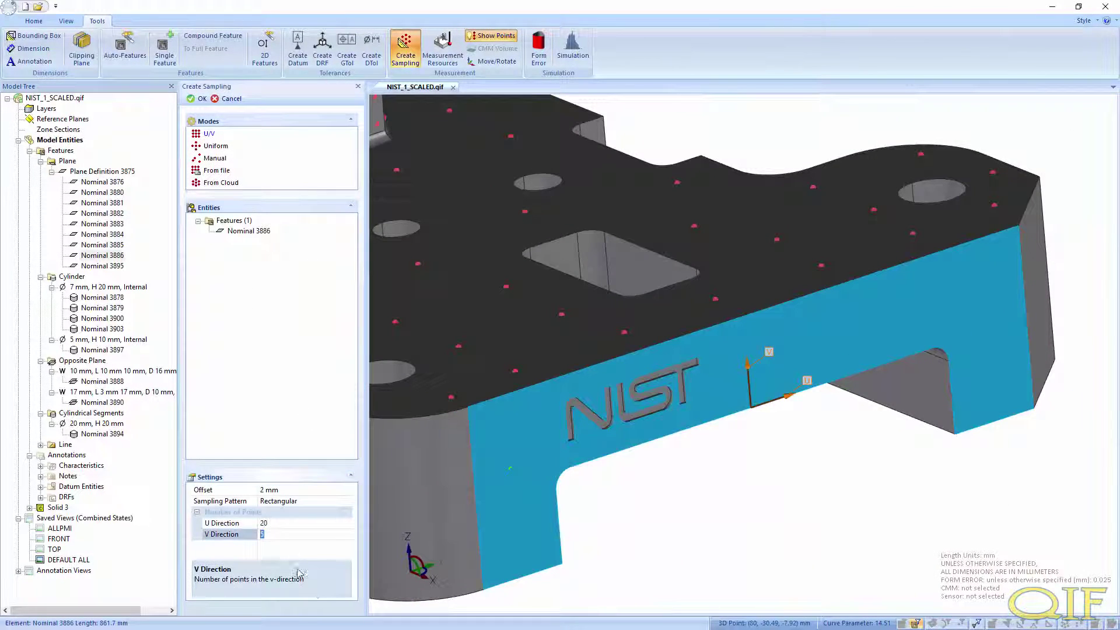
{"action": "key", "text": "Return"}
{"action": "left_click", "coordinate": [60, 528]}
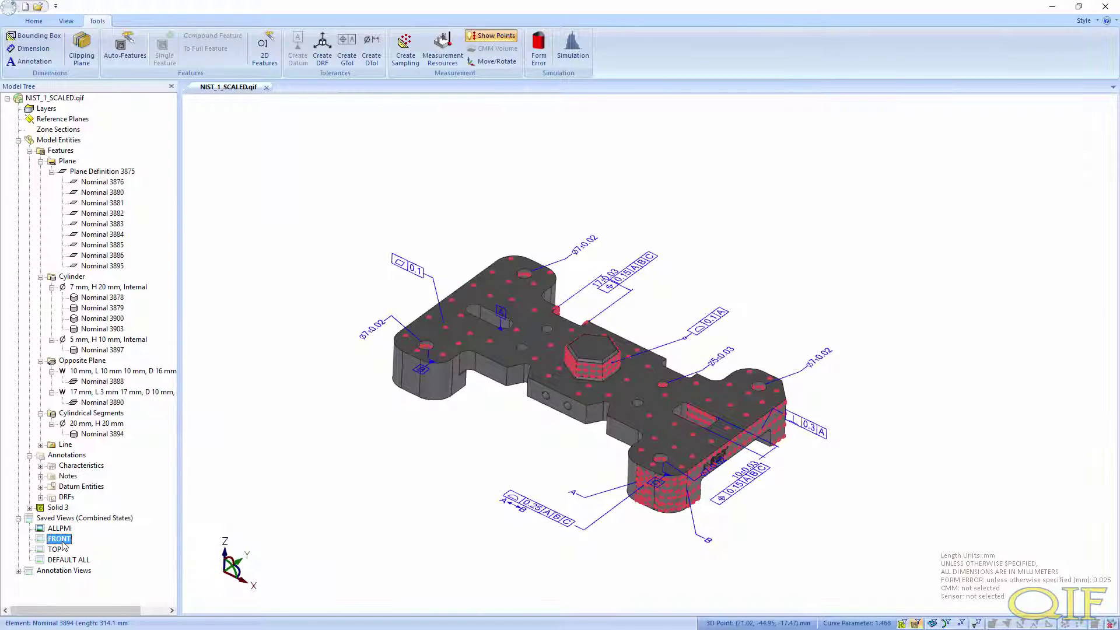
Step: Assign the MTC-21mm sensor on MTC-CMM1, show the CMM volume, and select Solid 3
{"action": "left_click", "coordinate": [55, 549]}
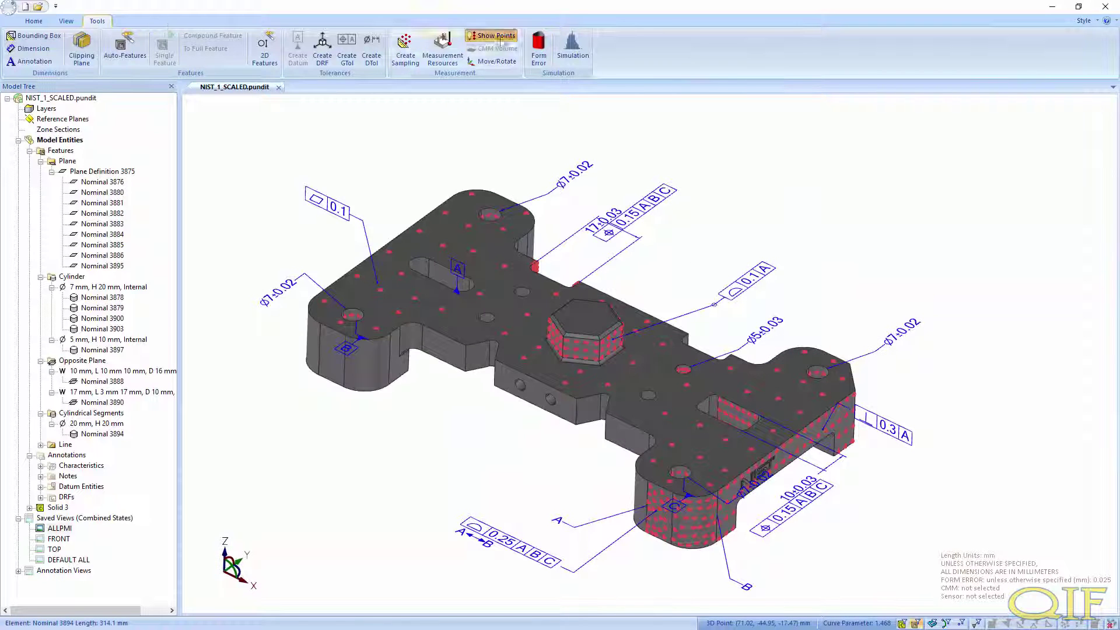
{"action": "left_click", "coordinate": [443, 53]}
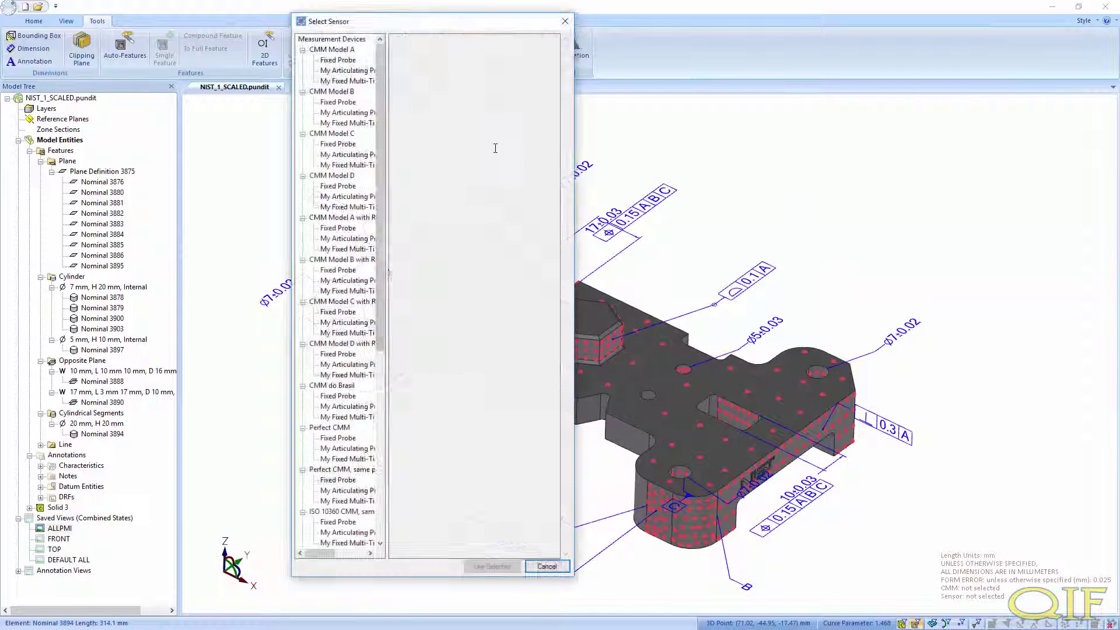
{"action": "scroll", "coordinate": [362, 309], "scroll_direction": "down", "scroll_amount": 6}
{"action": "left_click", "coordinate": [351, 544]}
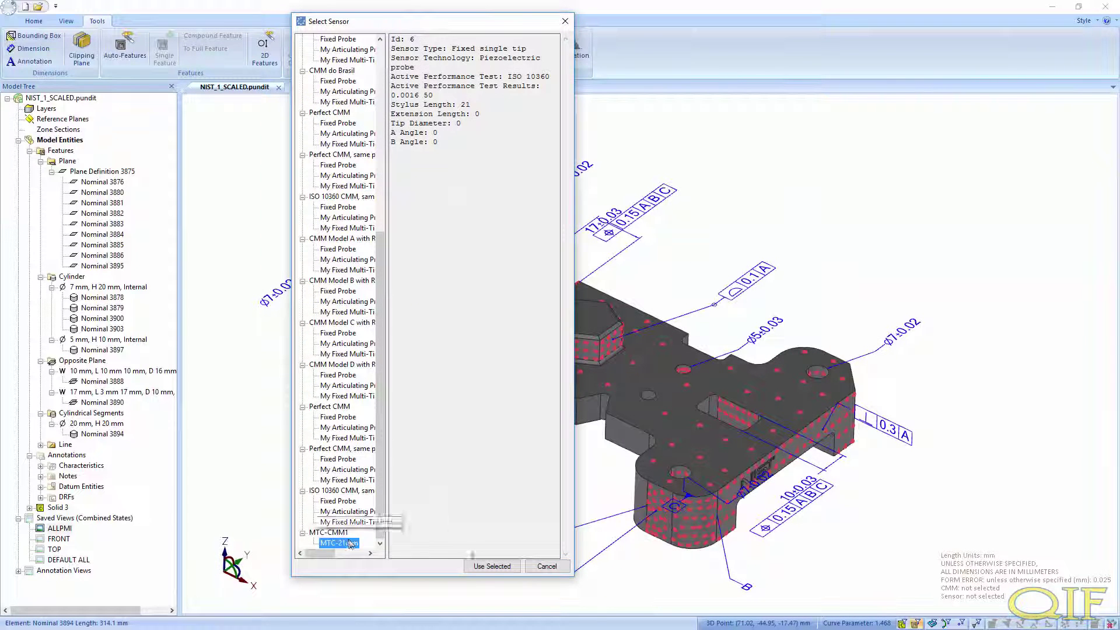
{"action": "left_click", "coordinate": [491, 566]}
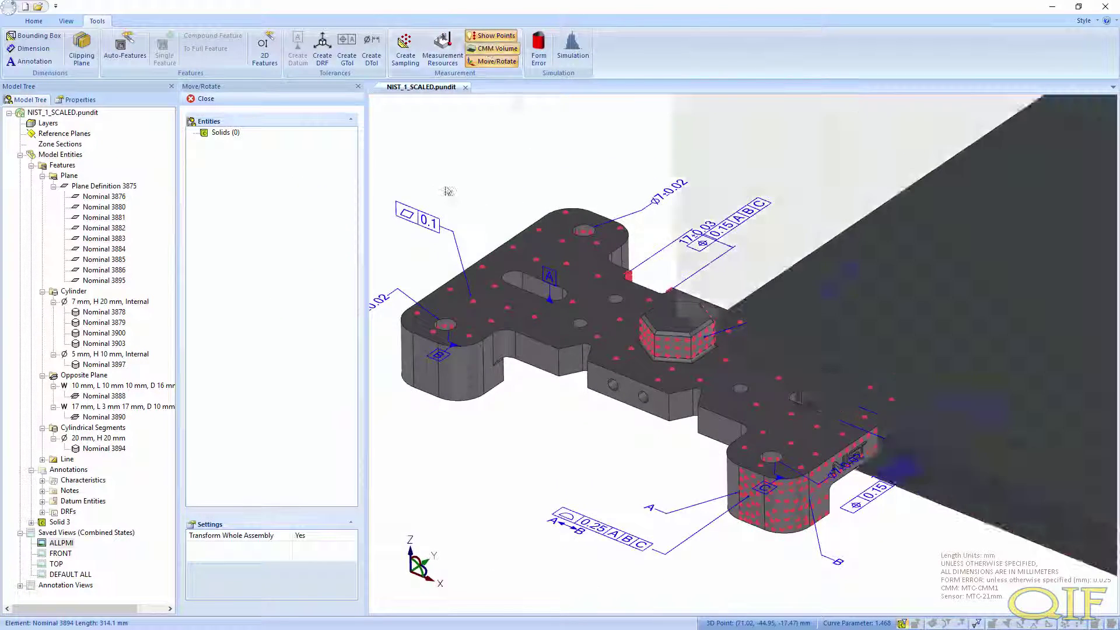
{"action": "left_click", "coordinate": [507, 286]}
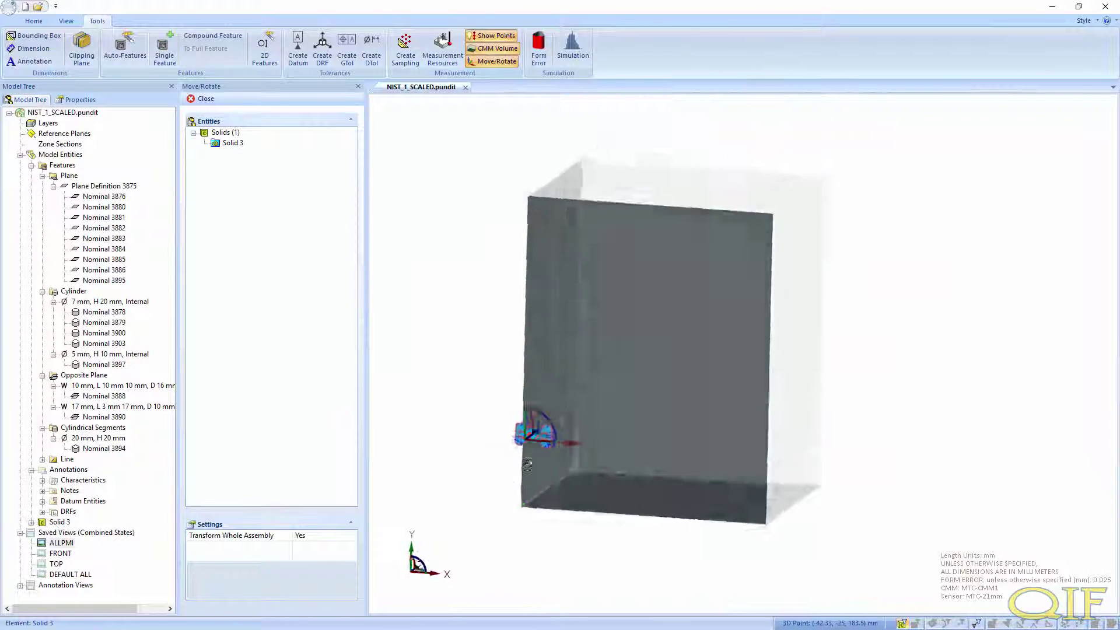
Step: Centre the part in the CMM volume and view the Nominal 3878 uncertainty histogram
{"action": "middle_click_drag", "start_coordinate": [732, 434], "coordinate": [679, 524]}
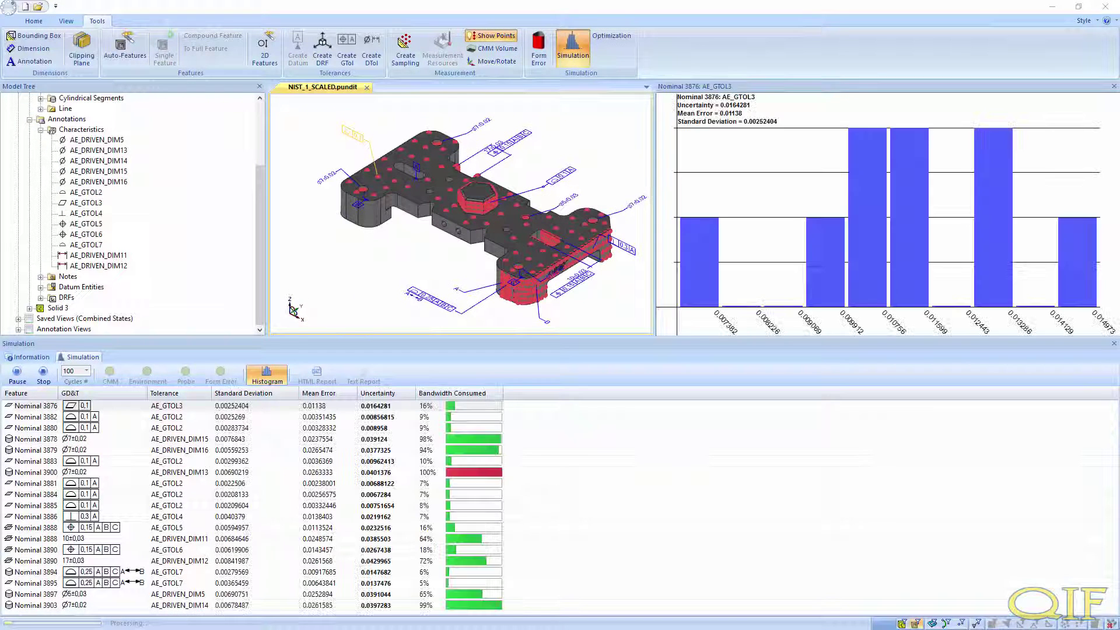
{"action": "left_click", "coordinate": [342, 441]}
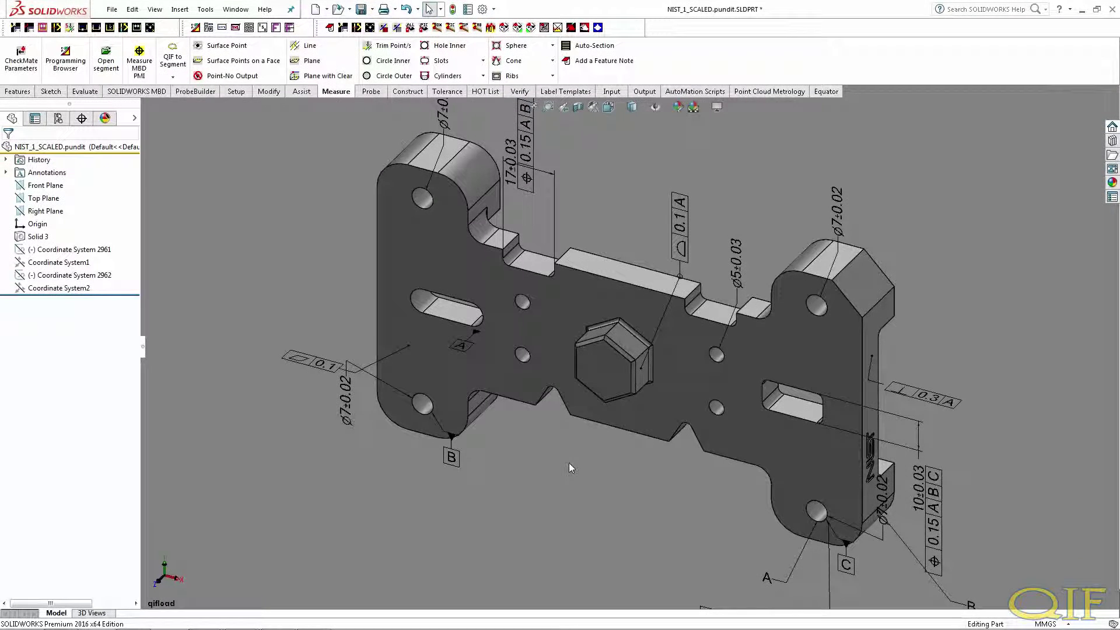
Step: Orbit the part to view it from below and open the CheckMate Programming Browser
{"action": "middle_click_drag", "start_coordinate": [568, 463], "coordinate": [538, 321]}
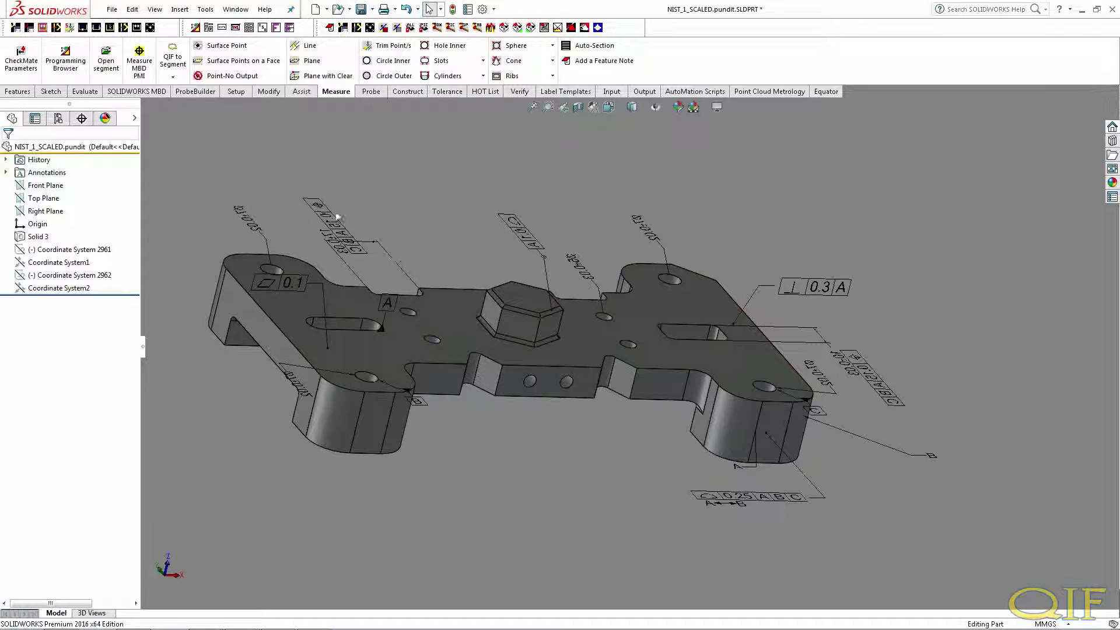
{"action": "left_click", "coordinate": [195, 28]}
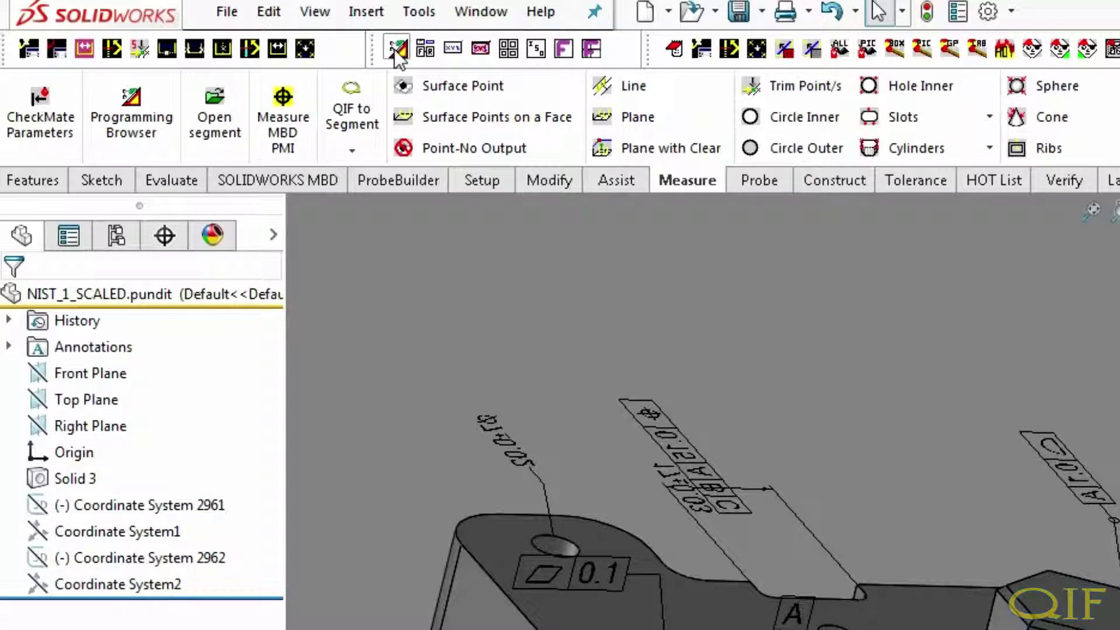
Step: Import NIST_1_SCALED.pundit.qif as a segment using the QIF - NO AUTO option
{"action": "left_click", "coordinate": [359, 147]}
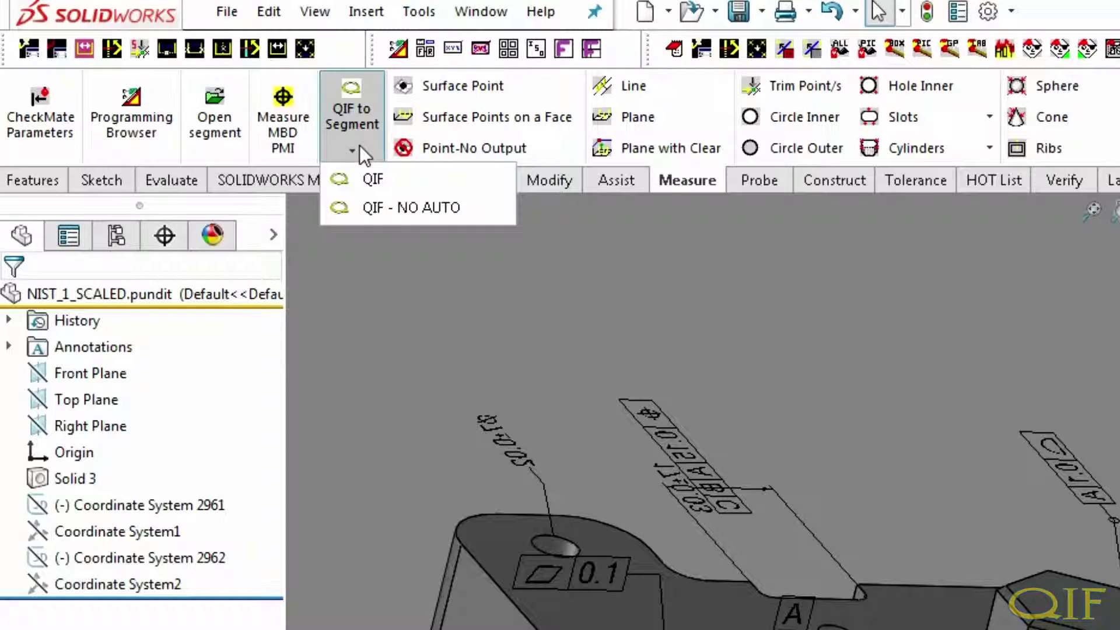
{"action": "left_click", "coordinate": [397, 210]}
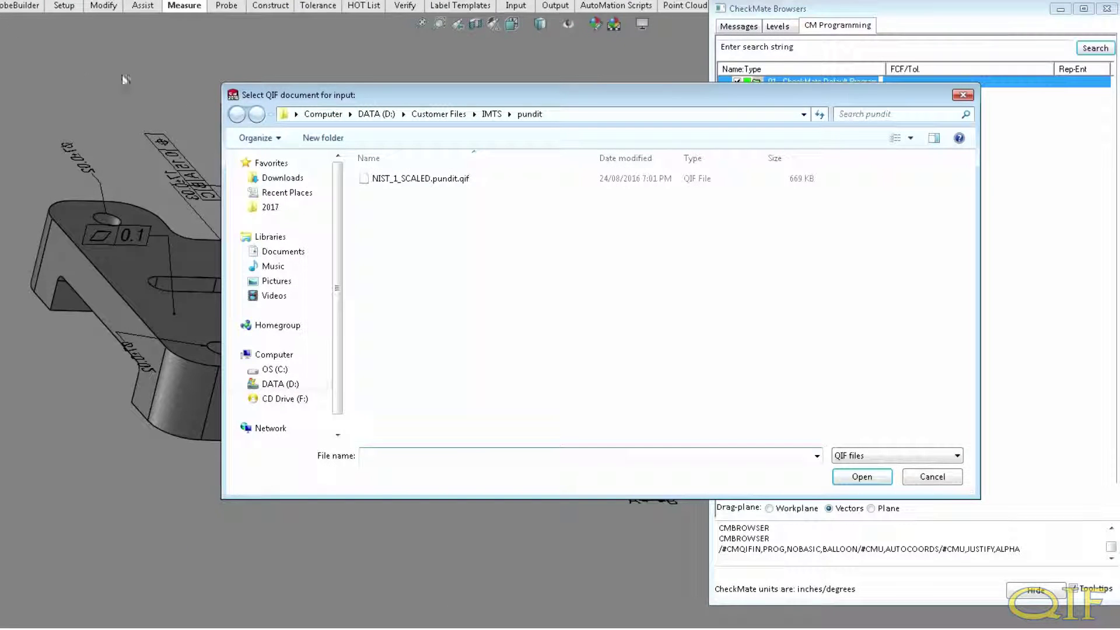
{"action": "left_click", "coordinate": [396, 179]}
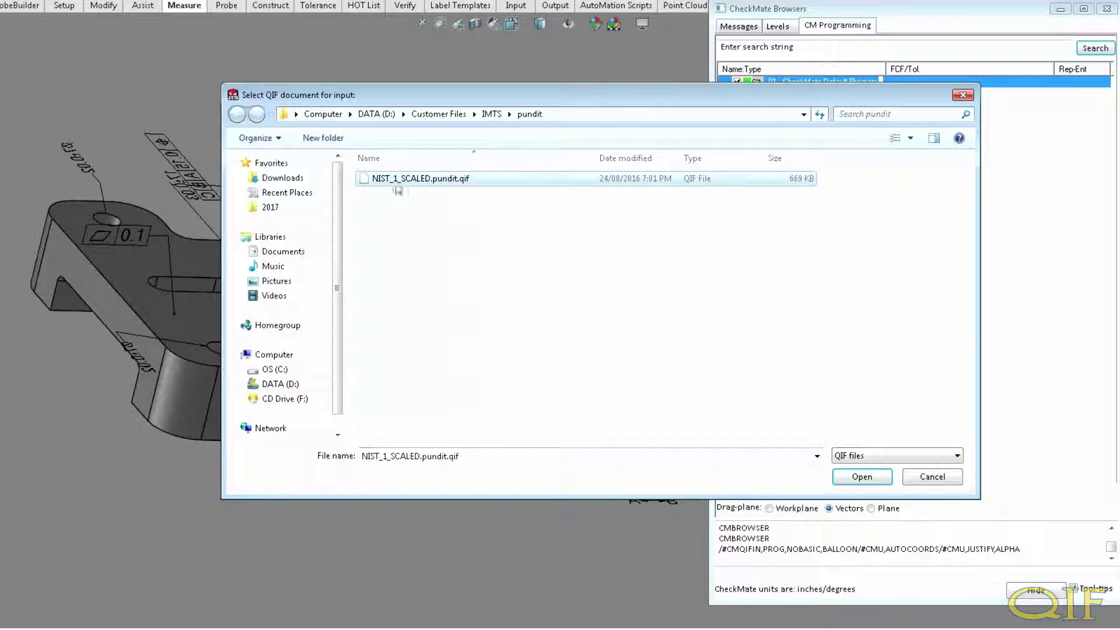
{"action": "left_click", "coordinate": [861, 477]}
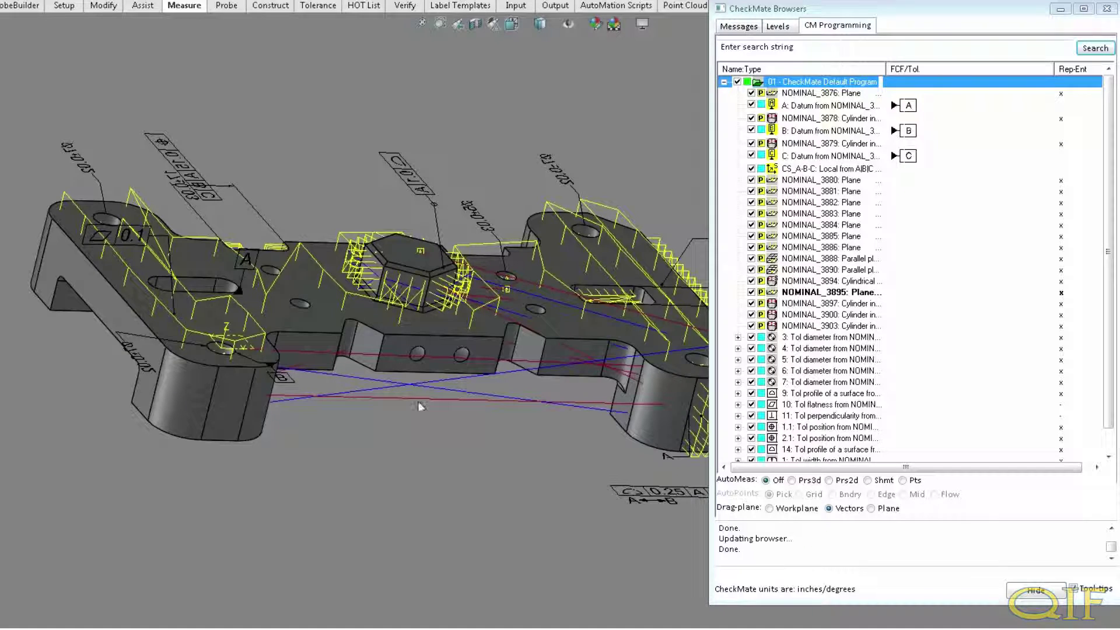
Step: Simulate the program's probe path on the part and view the Output commands
{"action": "right_click", "coordinate": [824, 82]}
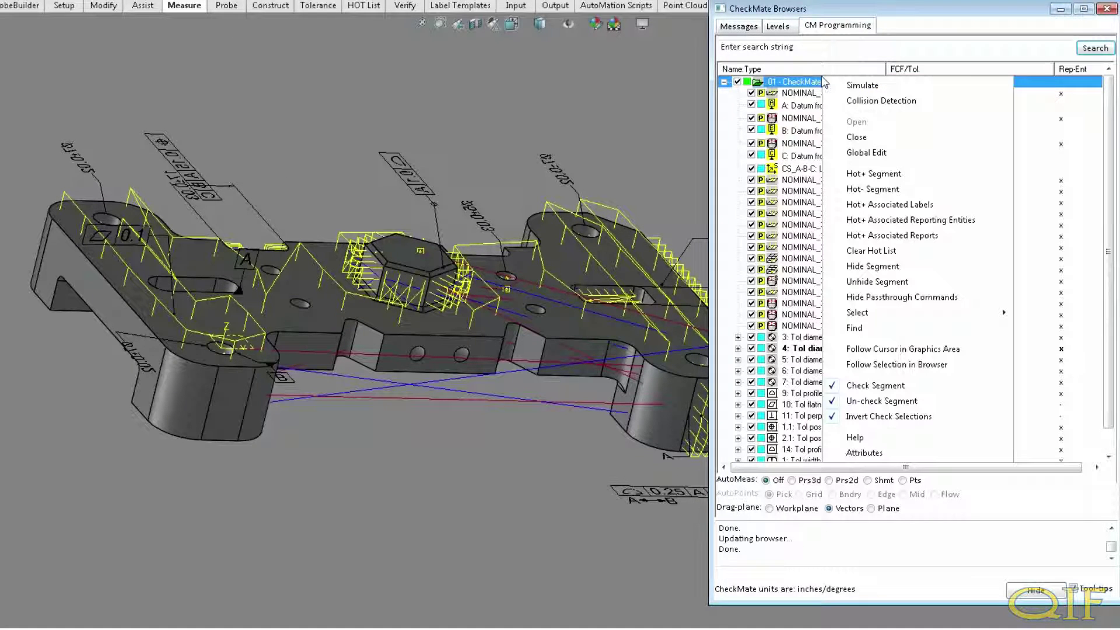
{"action": "left_click", "coordinate": [862, 86]}
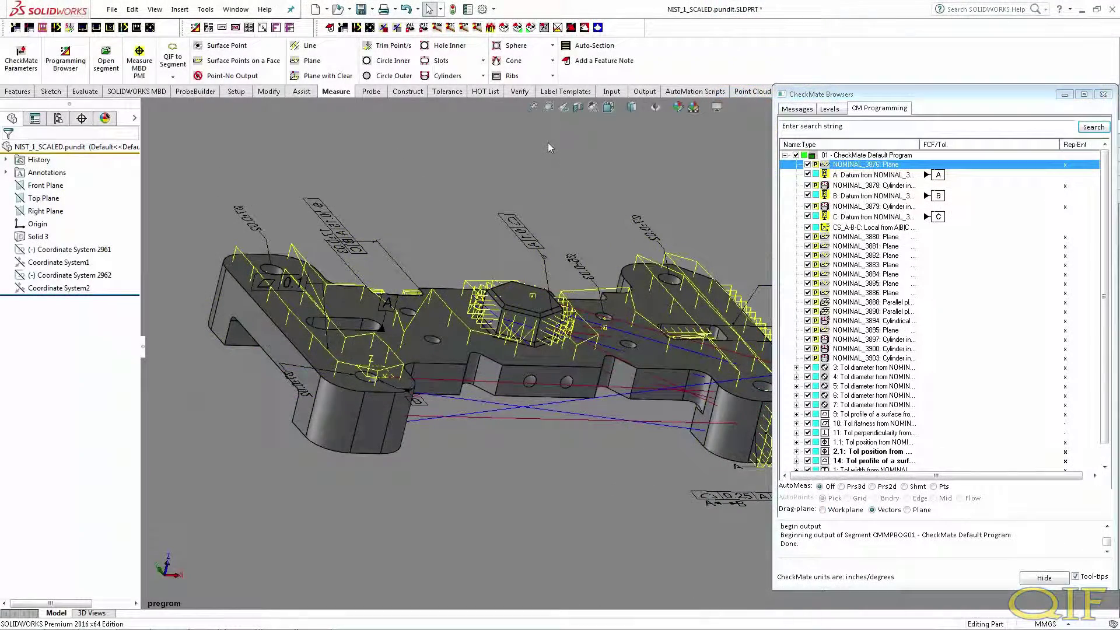
{"action": "left_click", "coordinate": [642, 91]}
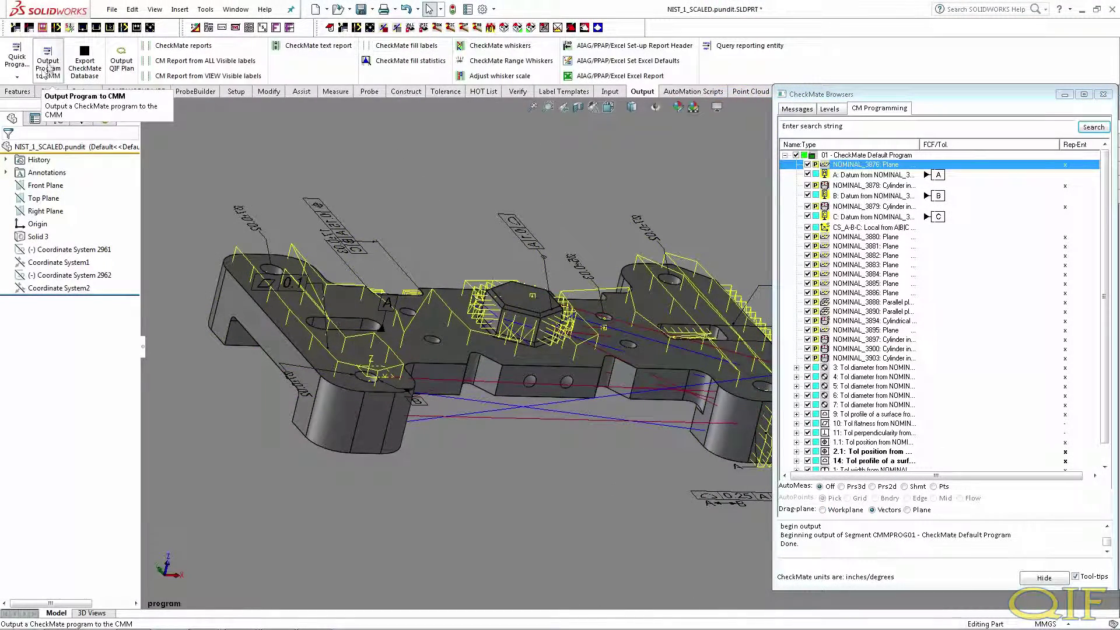
Step: Output the program for the Nikon DMIS (Camio) CMM and save it as DMIS_PROG.DMI
{"action": "left_click", "coordinate": [49, 69]}
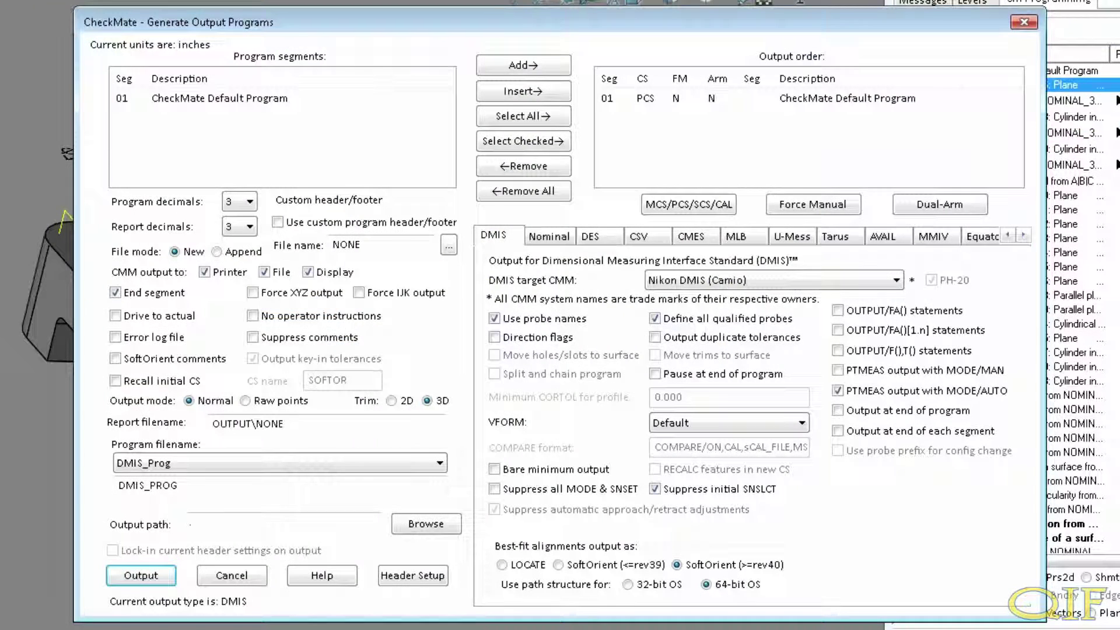
{"action": "left_click", "coordinate": [895, 280]}
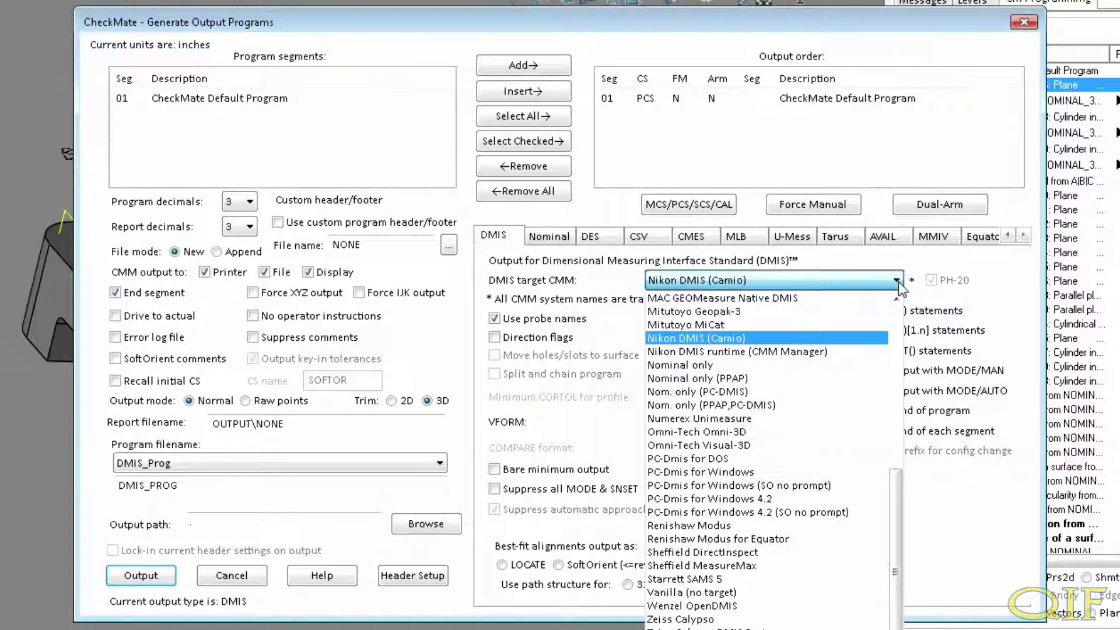
{"action": "left_click", "coordinate": [771, 340]}
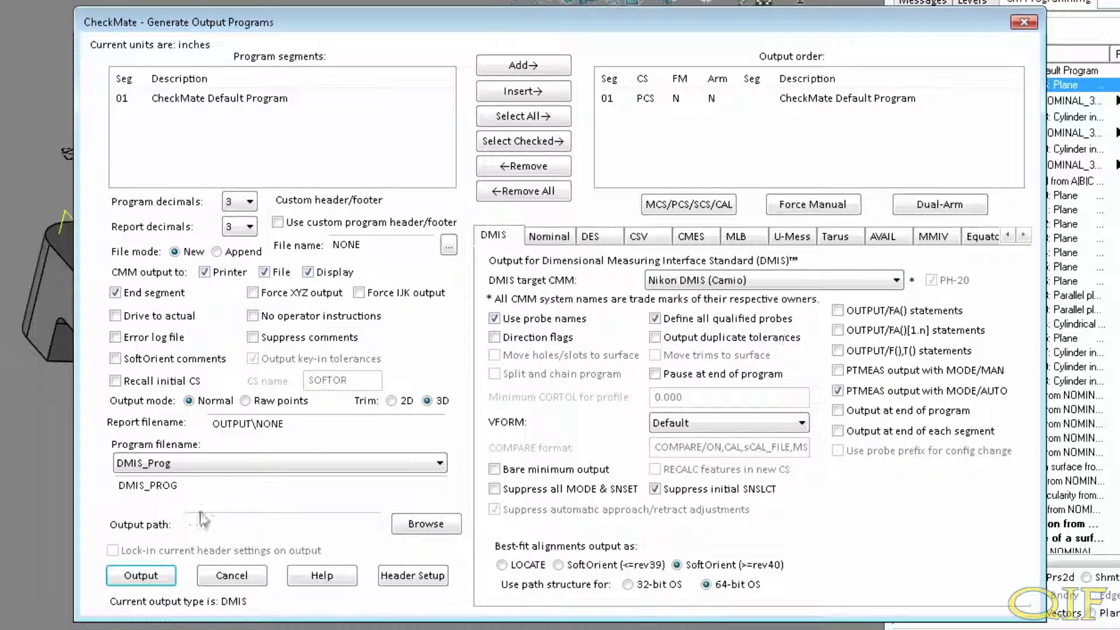
{"action": "left_click", "coordinate": [142, 576]}
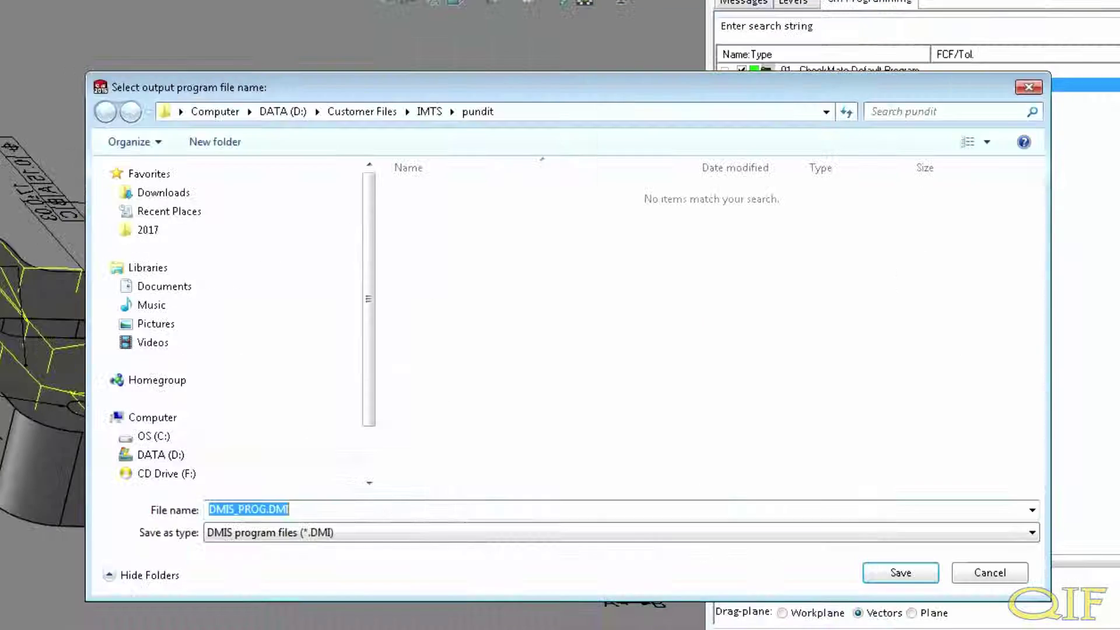
{"action": "left_click", "coordinate": [898, 573]}
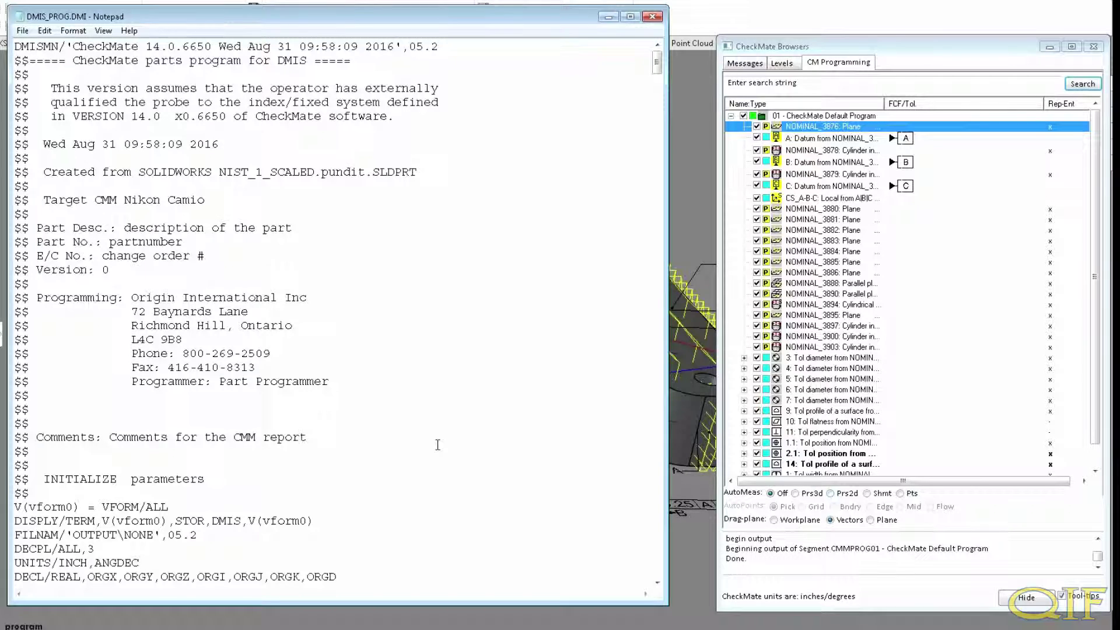
{"action": "scroll", "coordinate": [506, 331], "scroll_direction": "down", "scroll_amount": 11}
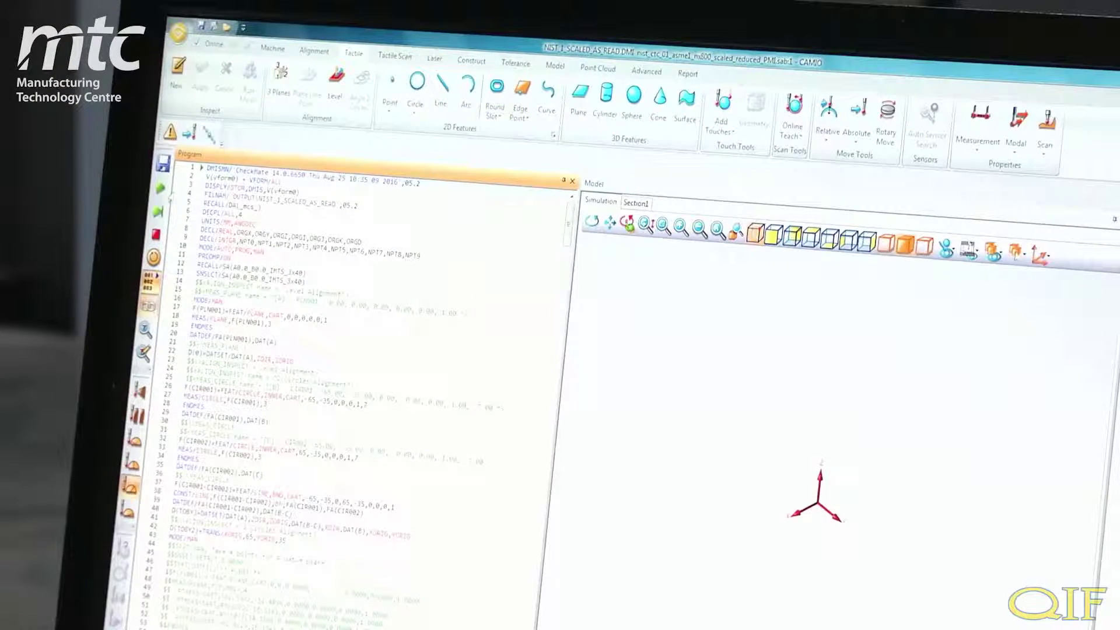
Step: Run the loaded DMIS program in CAMIO so the CMM measures each feature
{"action": "left_click", "coordinate": [161, 192]}
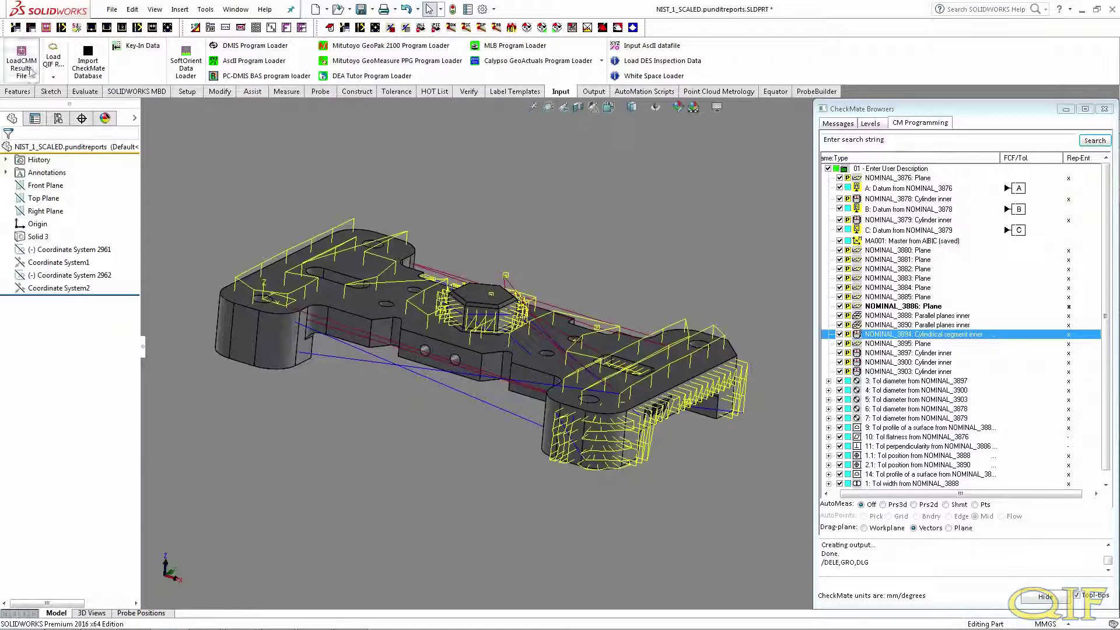
Step: Load the DMIS results file NIST_1_SCALED_AS_READ_20160826_132202.OUT, importing 17 measured points
{"action": "left_click", "coordinate": [21, 60]}
{"action": "left_click", "coordinate": [493, 339]}
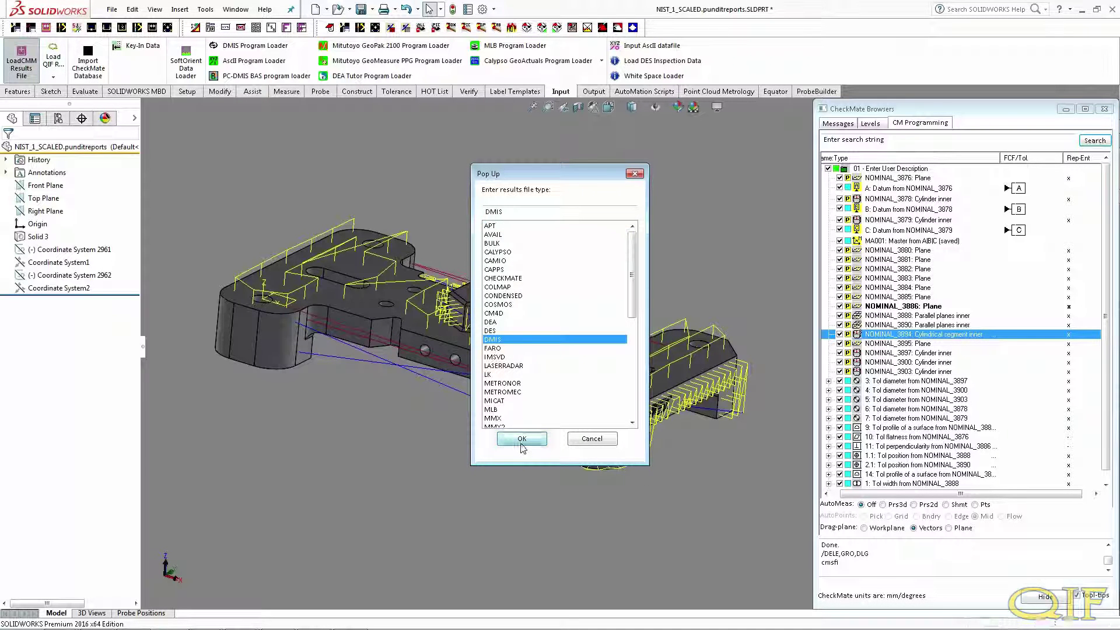
{"action": "left_click", "coordinate": [521, 443]}
{"action": "left_click", "coordinate": [604, 311]}
{"action": "left_click", "coordinate": [895, 494]}
{"action": "key", "text": "Return"}
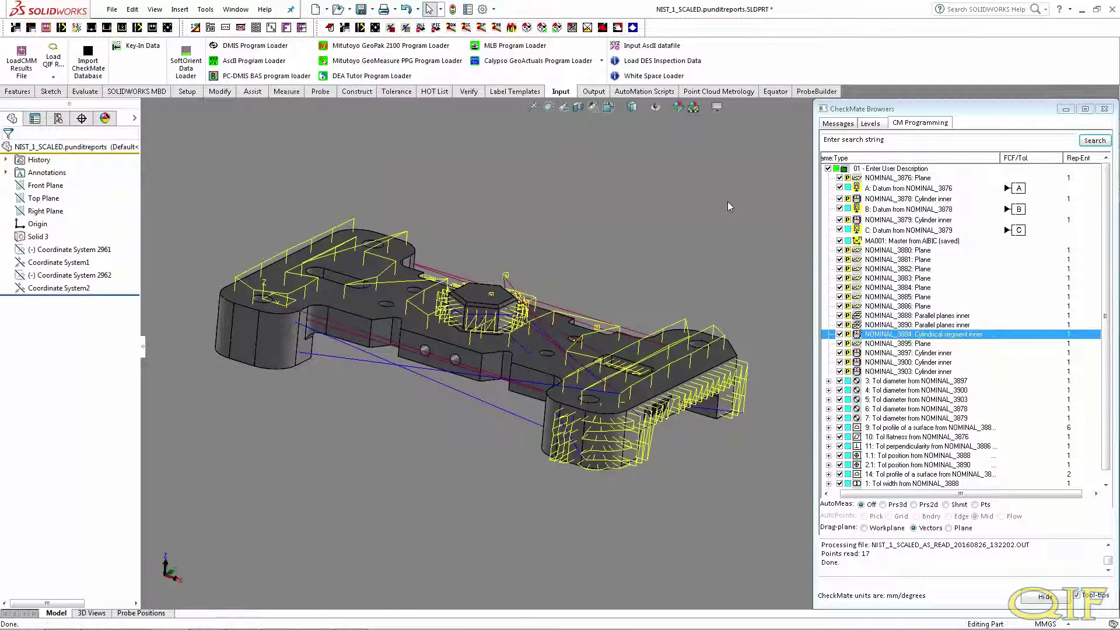
Step: Generate an Origin AS9102 Rev A Excel inspection report of the measured results
{"action": "left_click", "coordinate": [593, 92]}
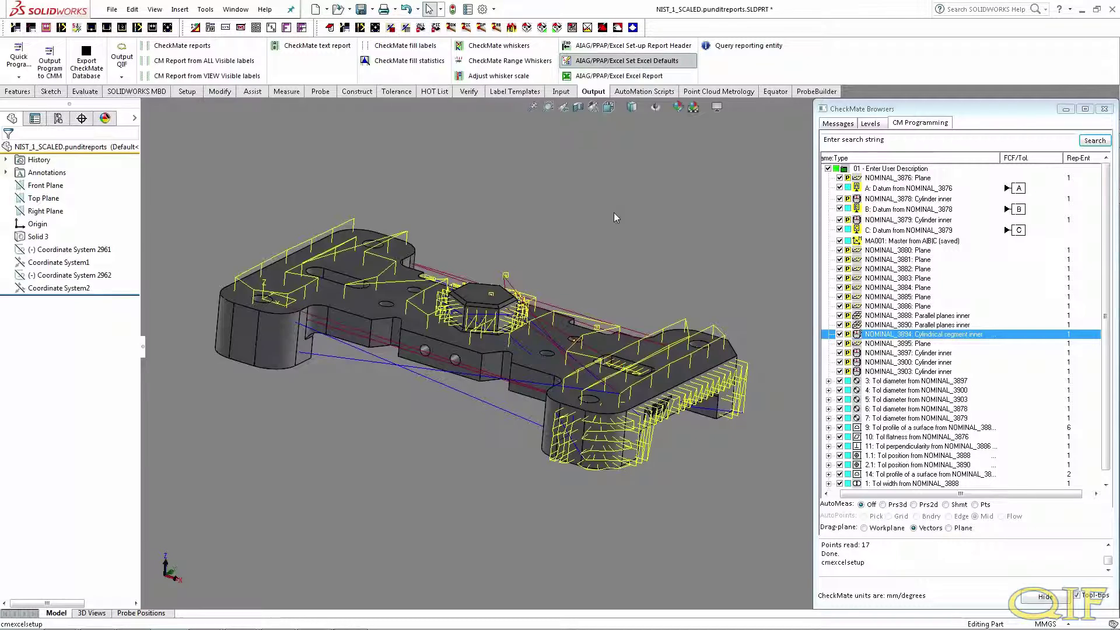
{"action": "left_click", "coordinate": [627, 61]}
{"action": "left_click", "coordinate": [258, 111]}
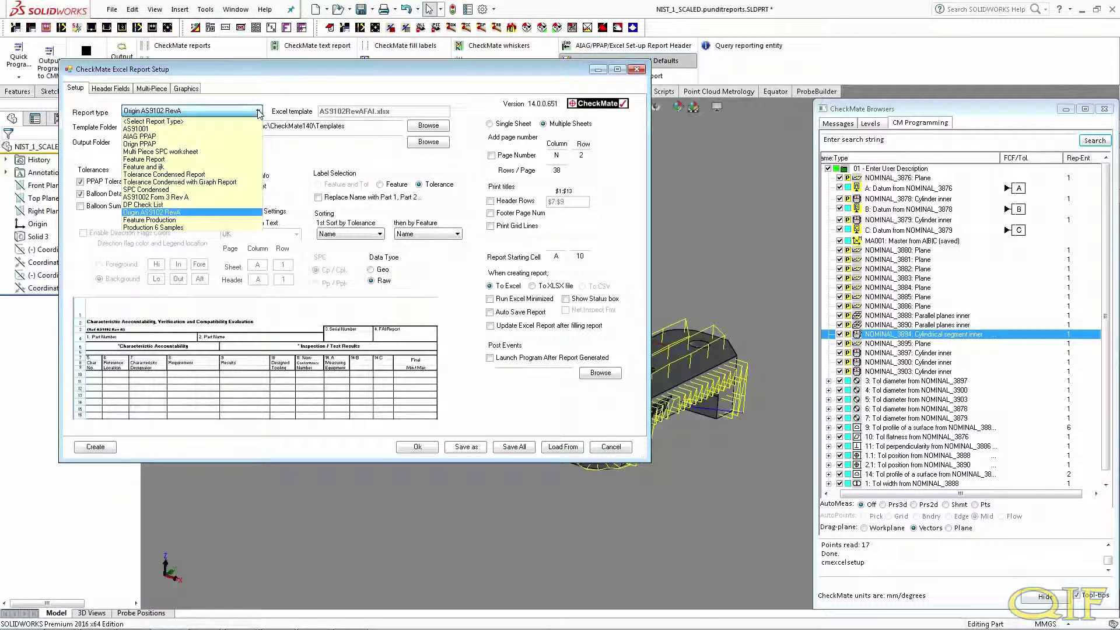
{"action": "left_click", "coordinate": [225, 213]}
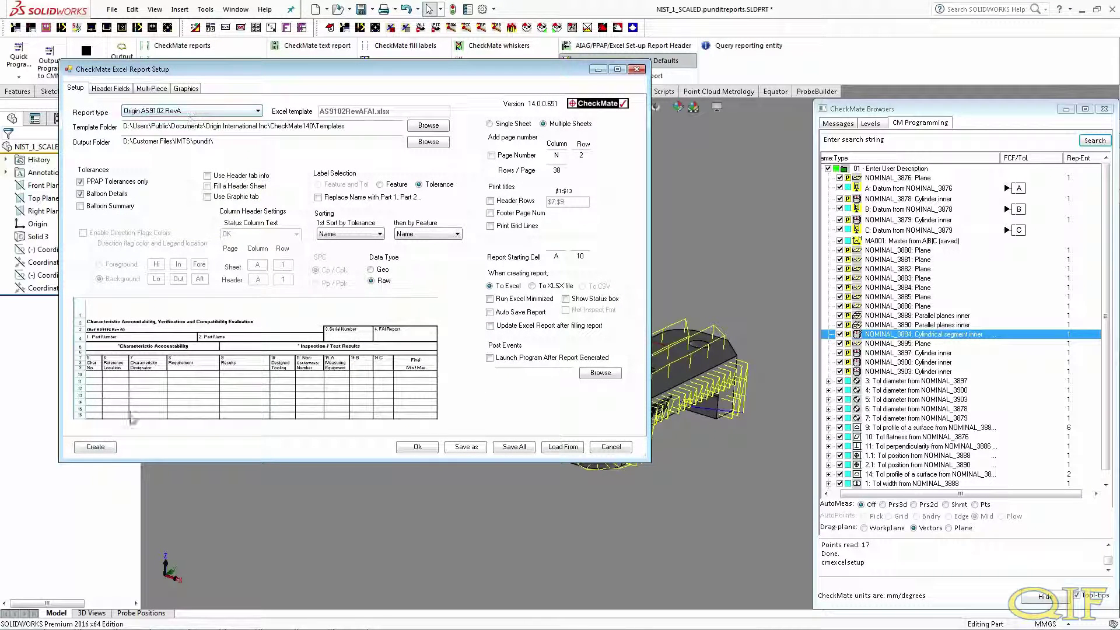
{"action": "left_click", "coordinate": [104, 449]}
{"action": "left_click", "coordinate": [235, 319]}
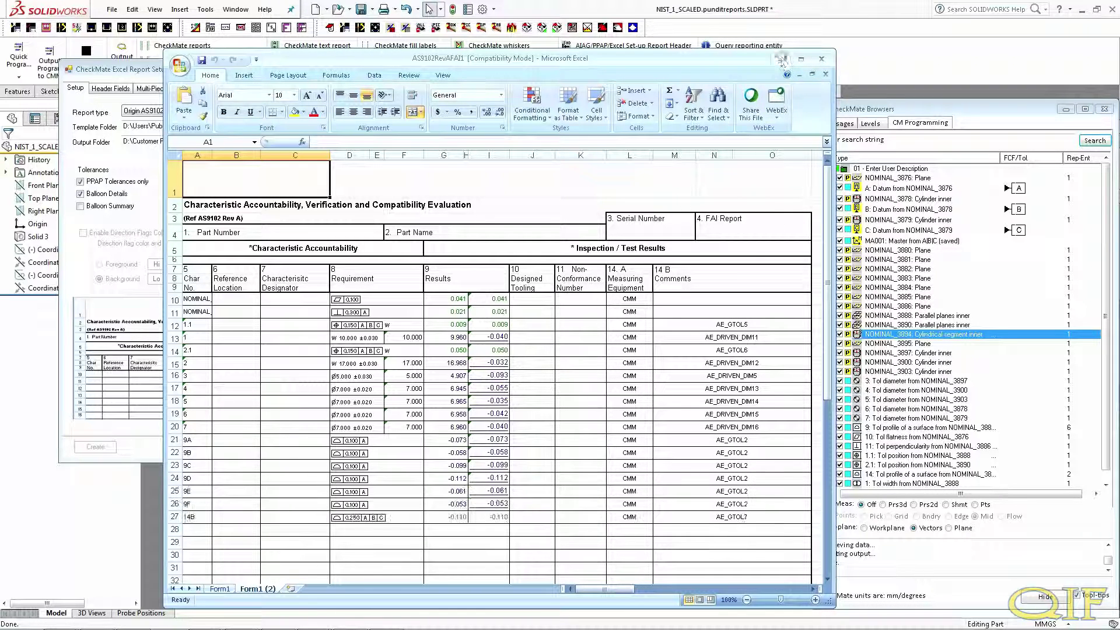
Step: Minimize the Excel report, accept the report setup, and show the Output QIF choices
{"action": "left_click", "coordinate": [782, 61]}
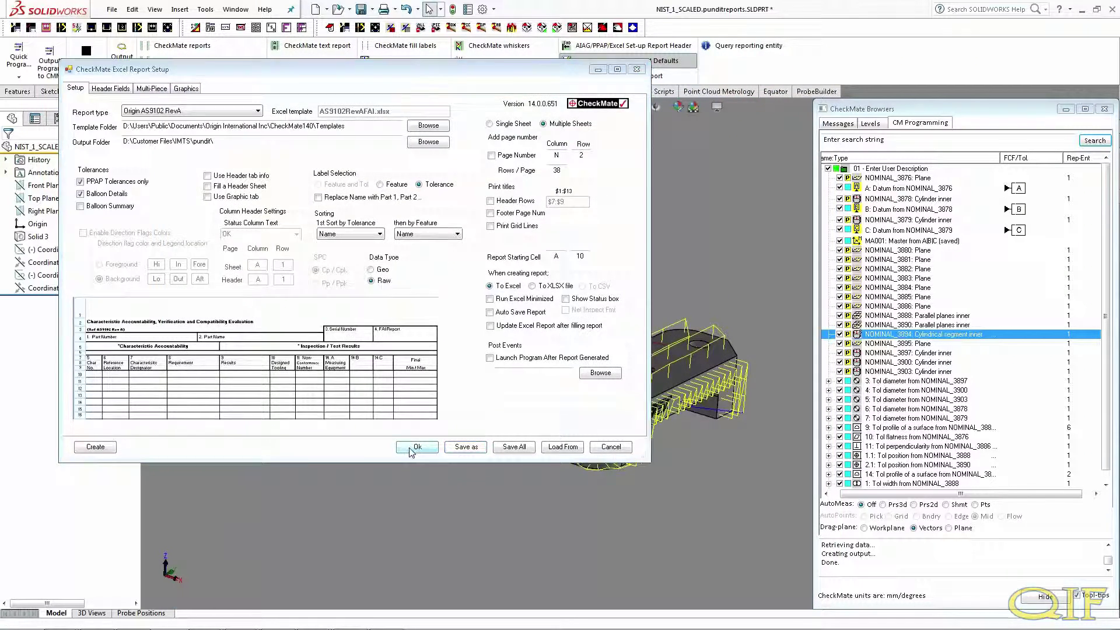
{"action": "left_click", "coordinate": [454, 448]}
{"action": "left_click", "coordinate": [120, 78]}
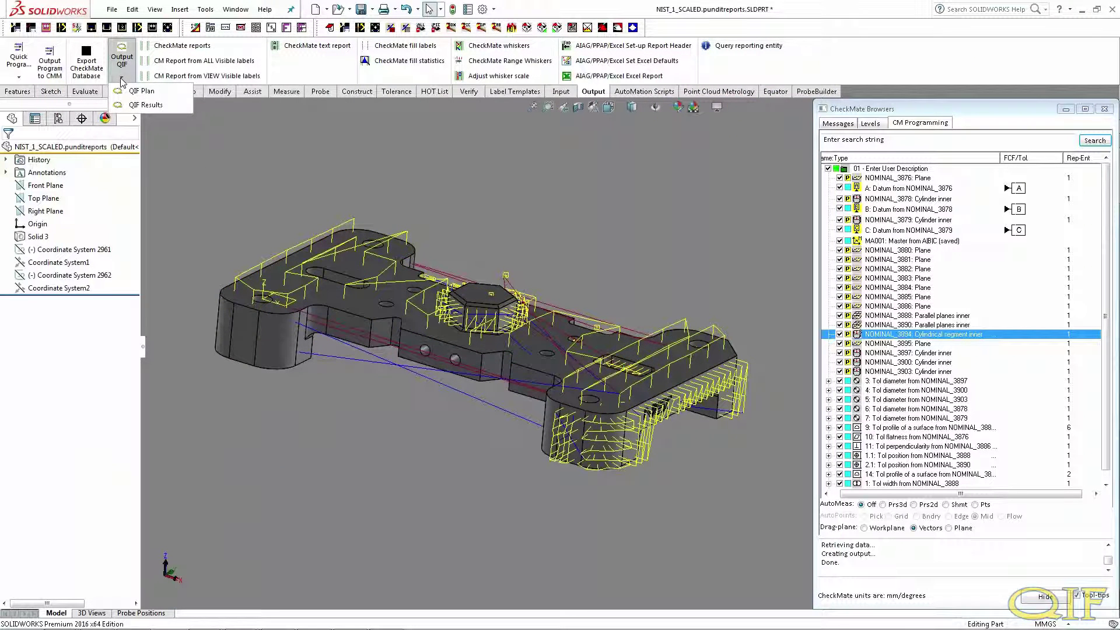
Step: Save QIF Results as QIF_PLAN_ASMEAS.QIF, replacing the existing file, and scroll through it
{"action": "left_click", "coordinate": [145, 106]}
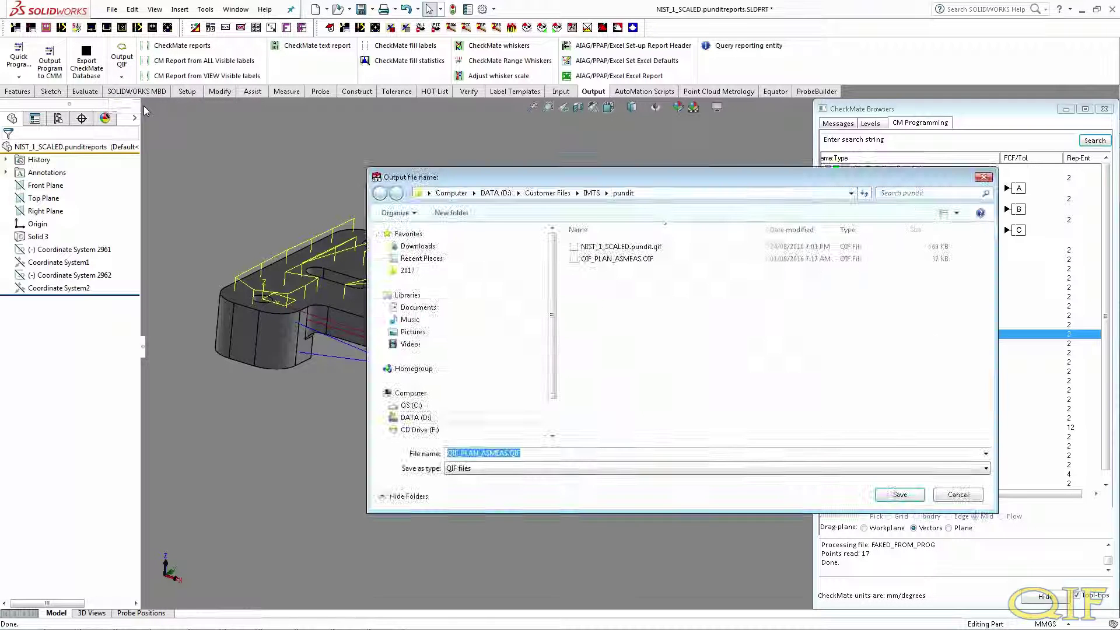
{"action": "left_click", "coordinate": [893, 495]}
{"action": "left_click", "coordinate": [588, 321]}
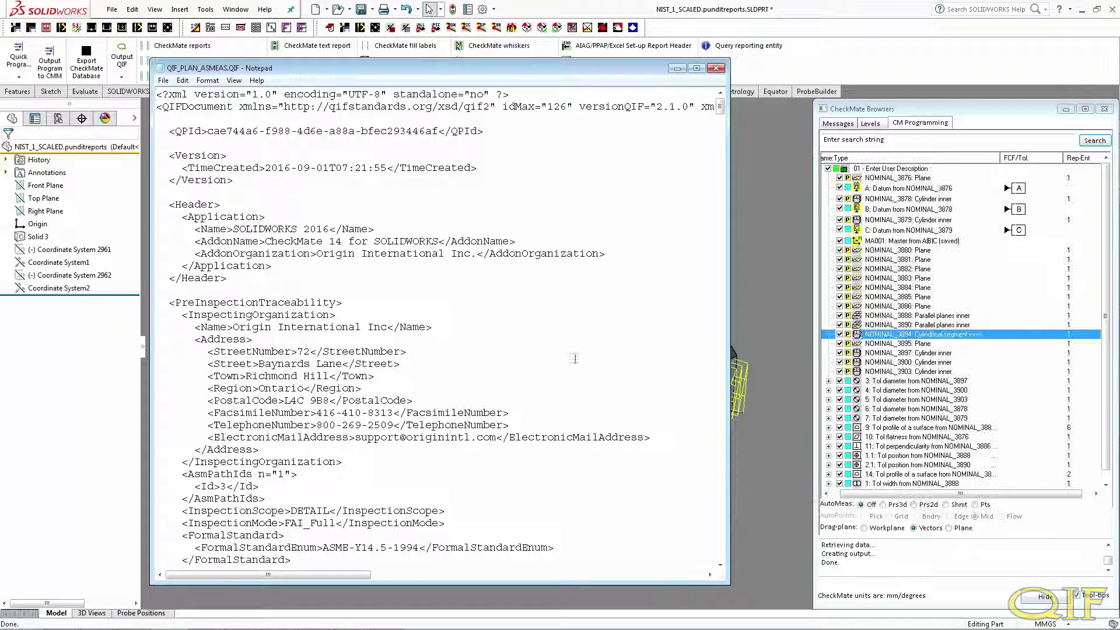
{"action": "scroll", "coordinate": [686, 137], "scroll_direction": "down", "scroll_amount": 15}
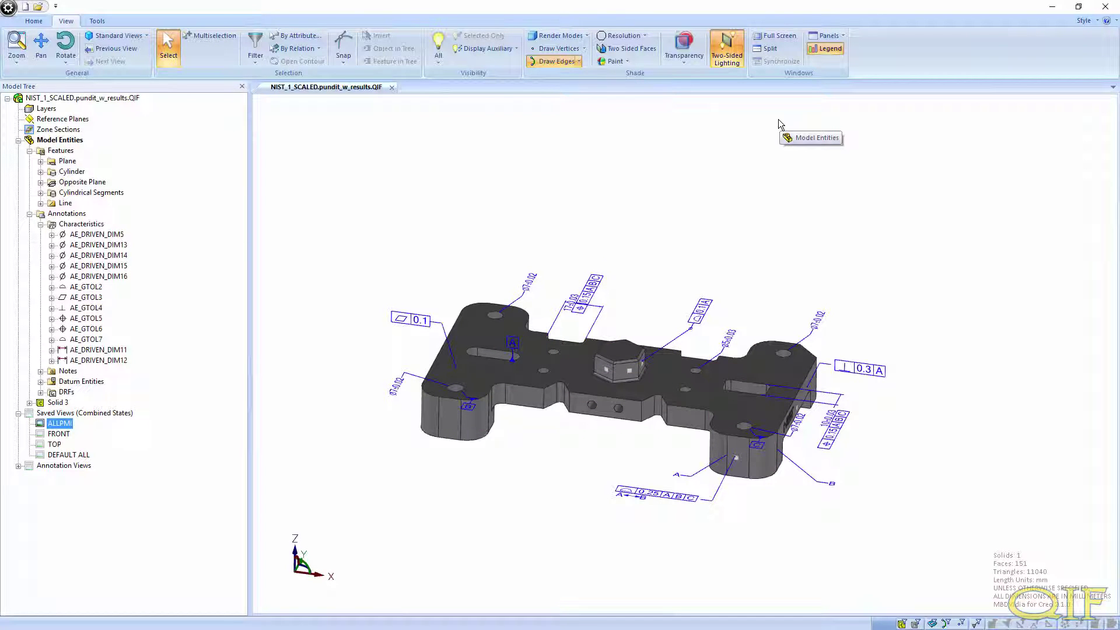
Step: Inspect measured plane Actual 3980's properties and XML normal vector in the Entity Navigator
{"action": "left_click", "coordinate": [41, 162]}
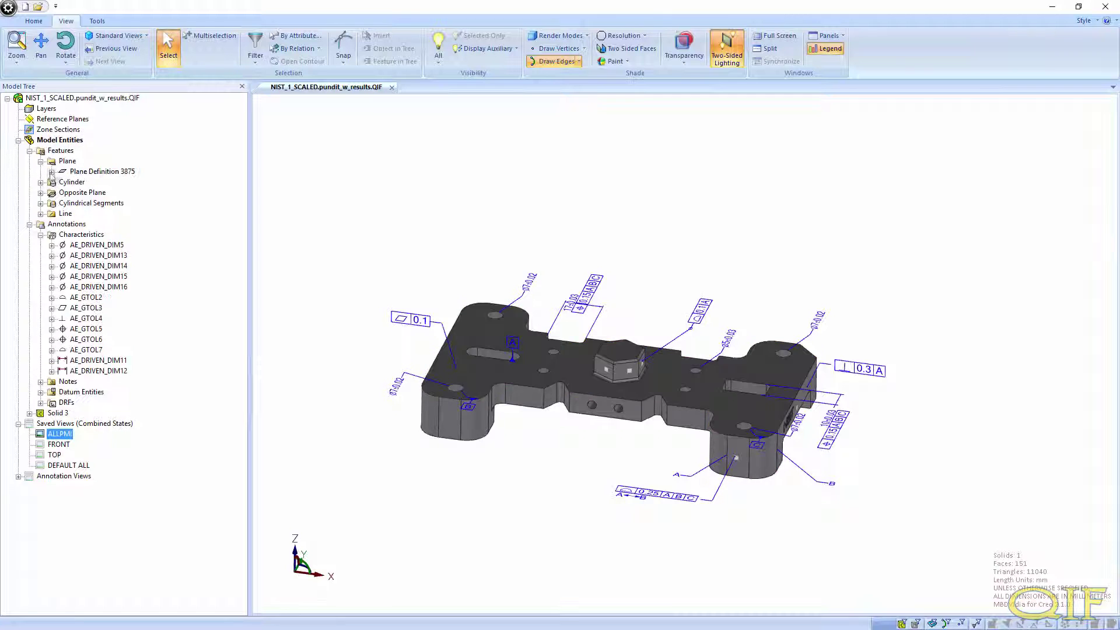
{"action": "left_click", "coordinate": [51, 173]}
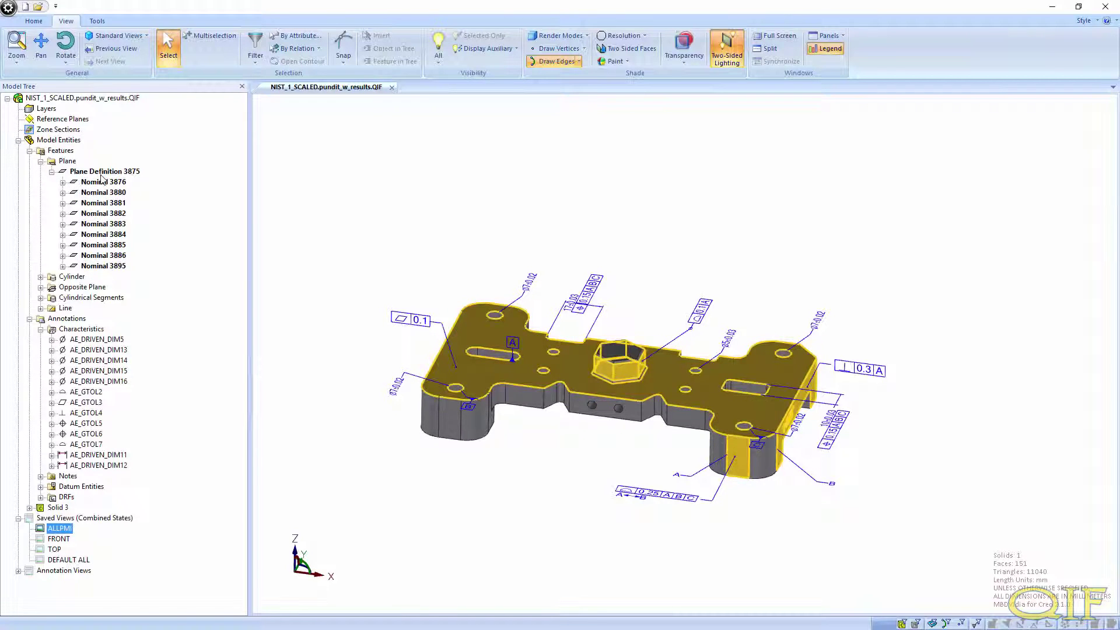
{"action": "double_click", "coordinate": [102, 180]}
{"action": "right_click", "coordinate": [101, 197]}
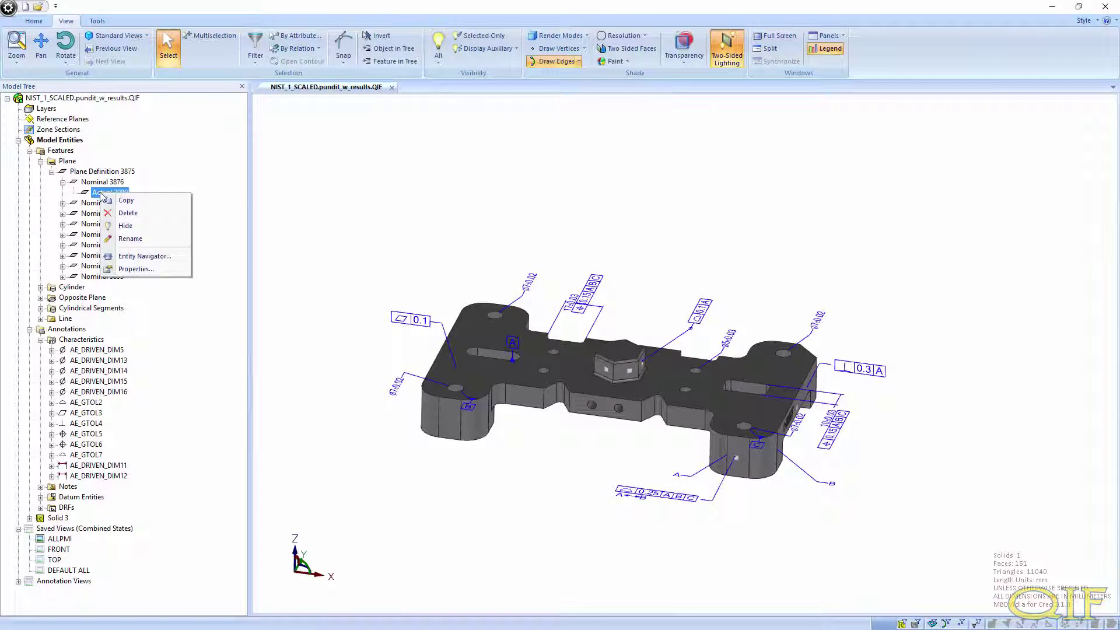
{"action": "left_click", "coordinate": [149, 259]}
{"action": "left_click", "coordinate": [320, 135]}
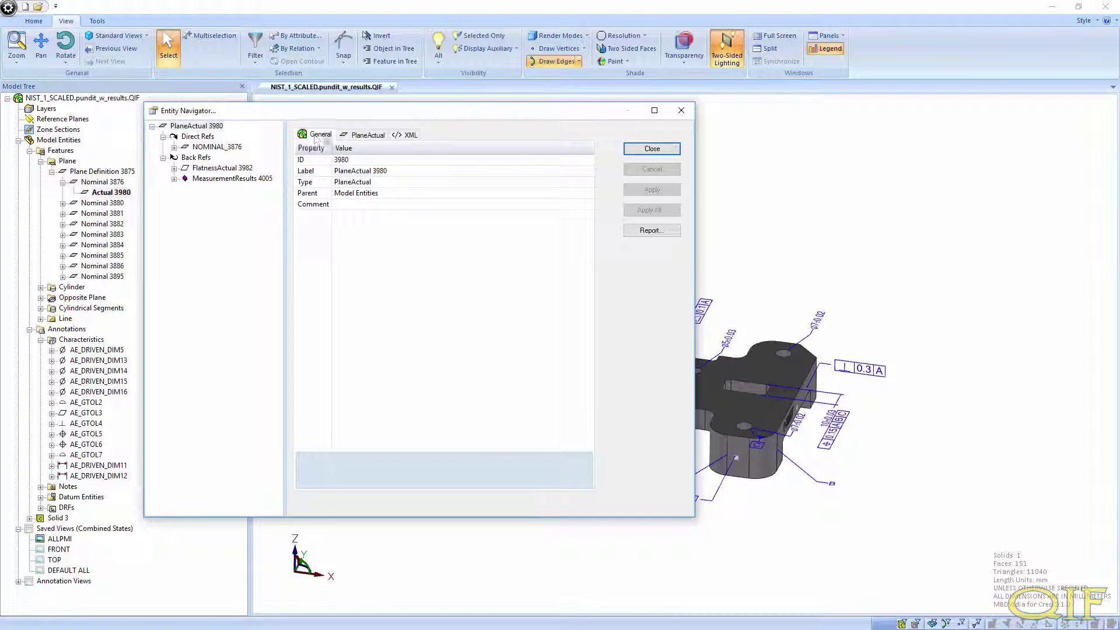
{"action": "left_click", "coordinate": [367, 135]}
{"action": "left_click", "coordinate": [408, 135]}
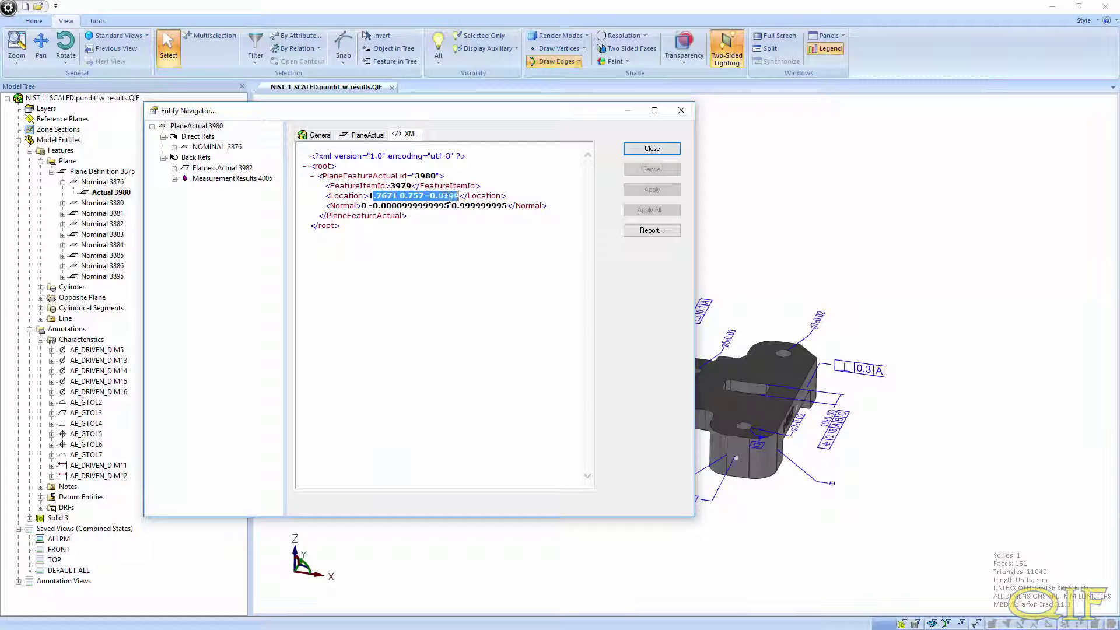
{"action": "left_click_drag", "start_coordinate": [361, 207], "coordinate": [490, 208]}
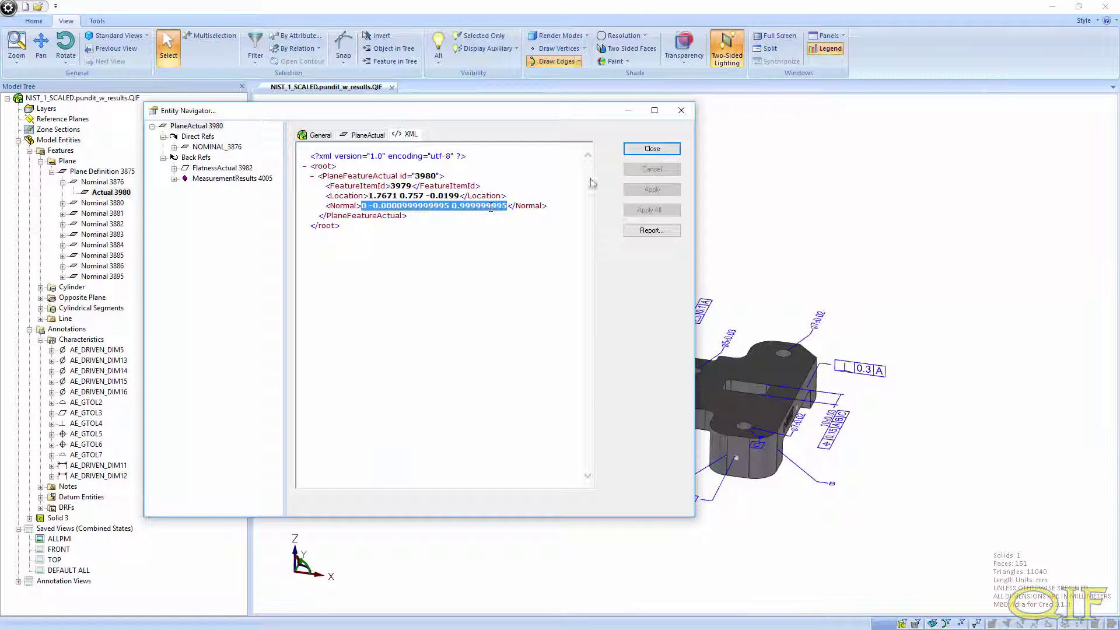
{"action": "left_click", "coordinate": [651, 149]}
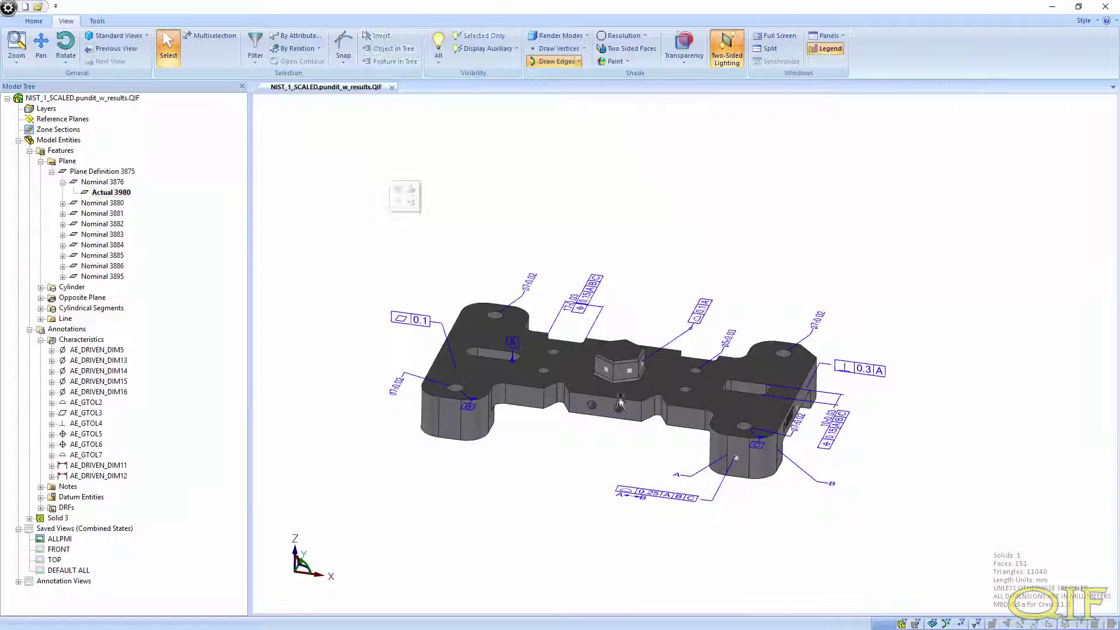
Step: Check AE_GTOL3's flatness result of 0.0414, then show the Bill of Characteristics panel
{"action": "middle_click_drag", "start_coordinate": [400, 195], "coordinate": [567, 457]}
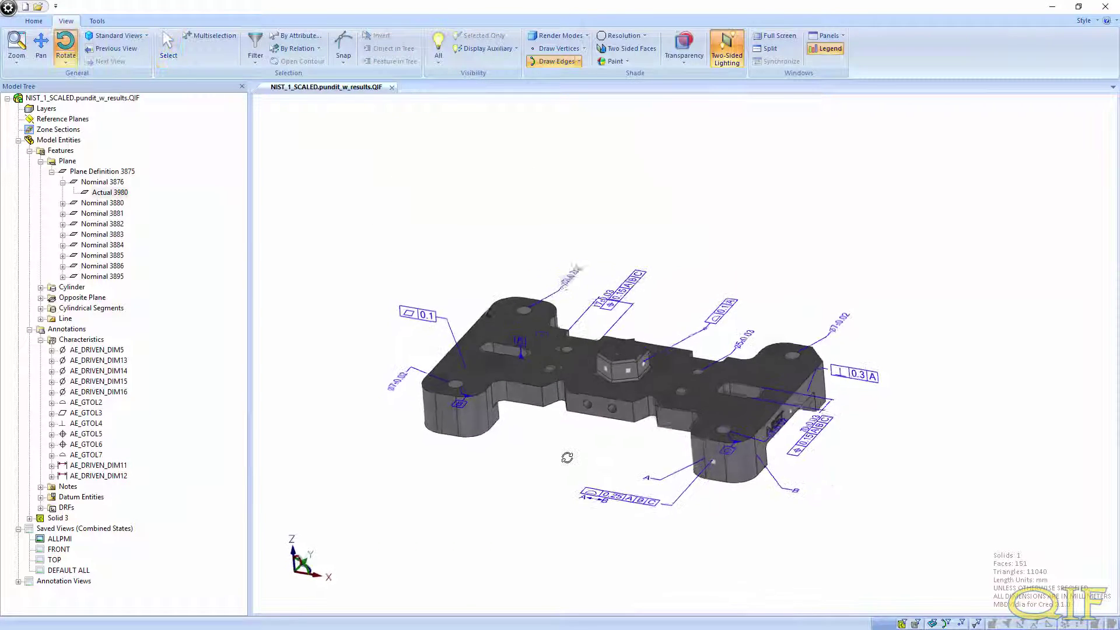
{"action": "double_click", "coordinate": [85, 414]}
{"action": "left_click", "coordinate": [93, 423]}
{"action": "right_click", "coordinate": [96, 423]}
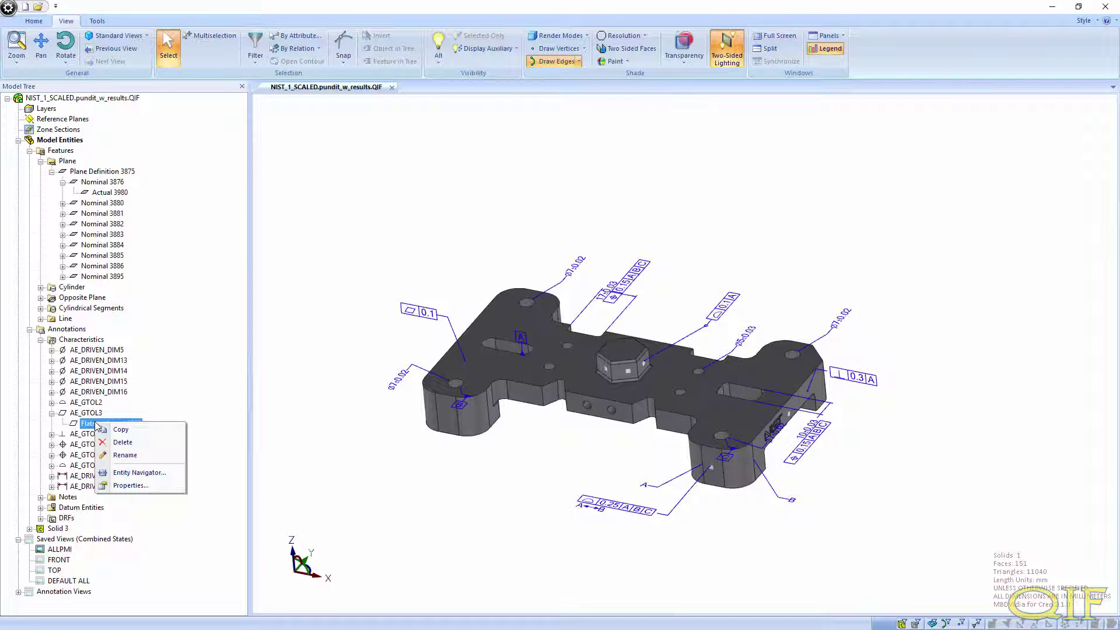
{"action": "left_click", "coordinate": [139, 472]}
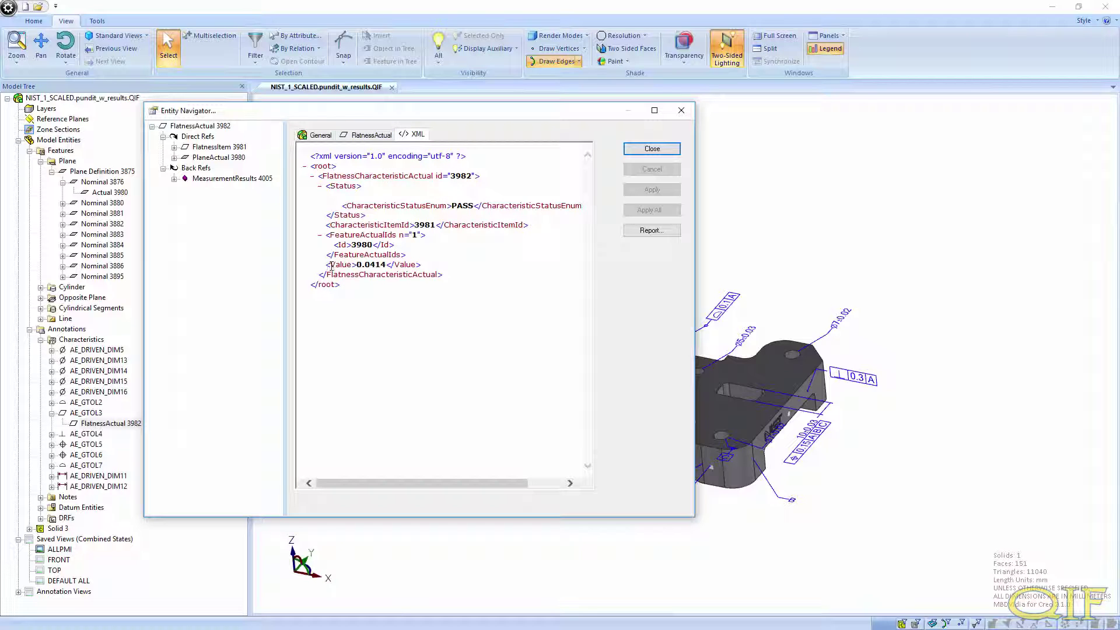
{"action": "left_click_drag", "start_coordinate": [325, 265], "coordinate": [445, 265]}
{"action": "left_click", "coordinate": [381, 273]}
{"action": "left_click", "coordinate": [651, 150]}
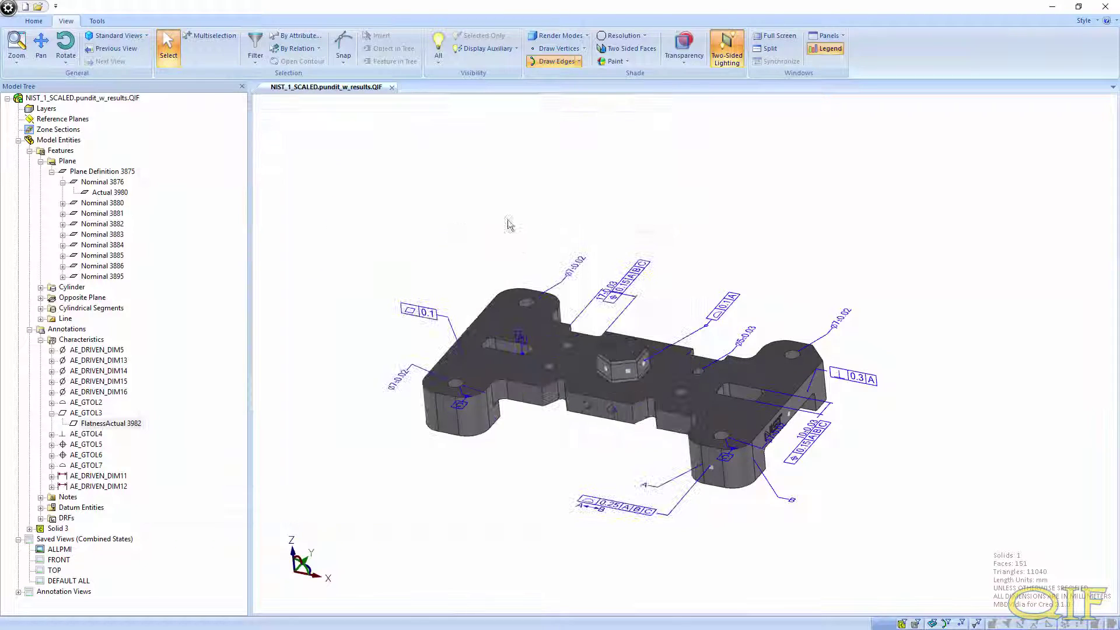
{"action": "left_click", "coordinate": [829, 35]}
{"action": "left_click", "coordinate": [831, 67]}
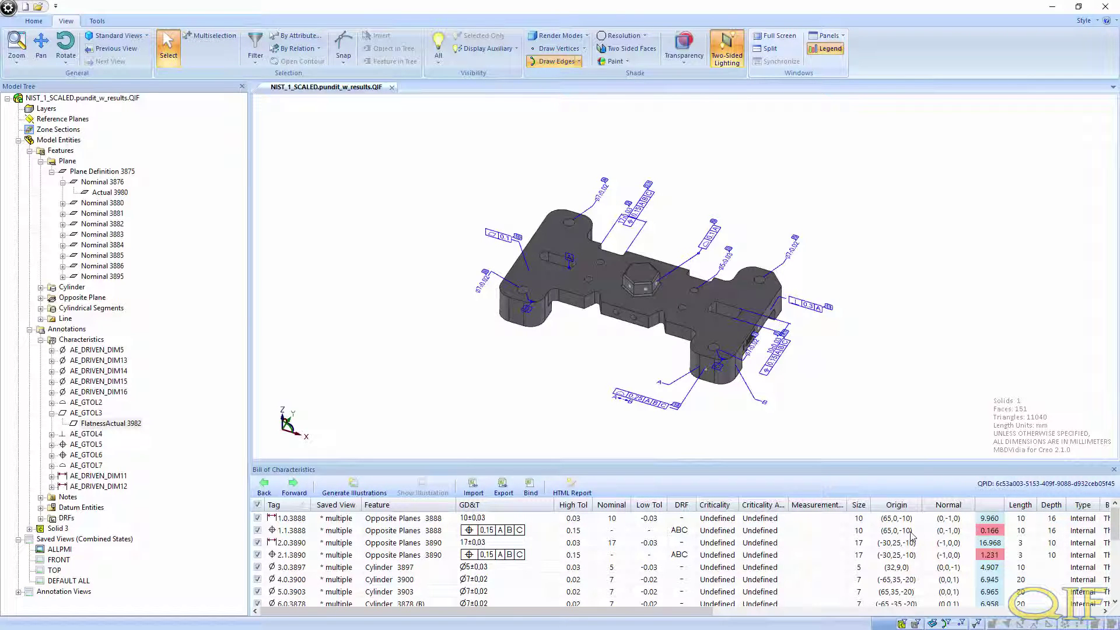
Step: Review characteristics 1.0.3888 through 2.1.3890 on the model, including the 0.166 and 1.231 readings
{"action": "left_click", "coordinate": [995, 521]}
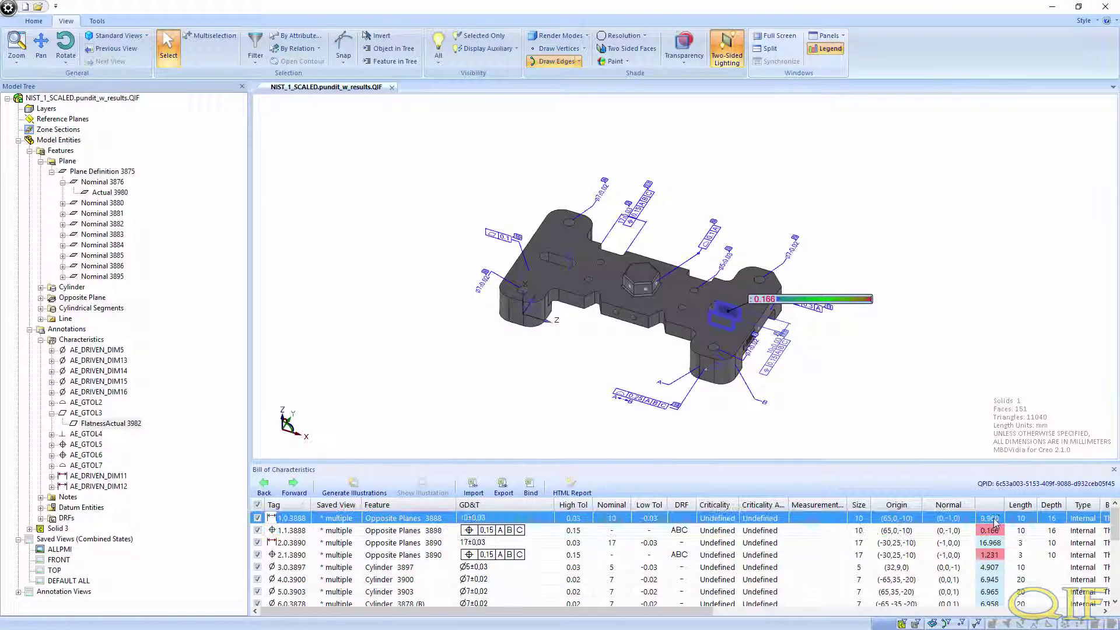
{"action": "left_click", "coordinate": [993, 532]}
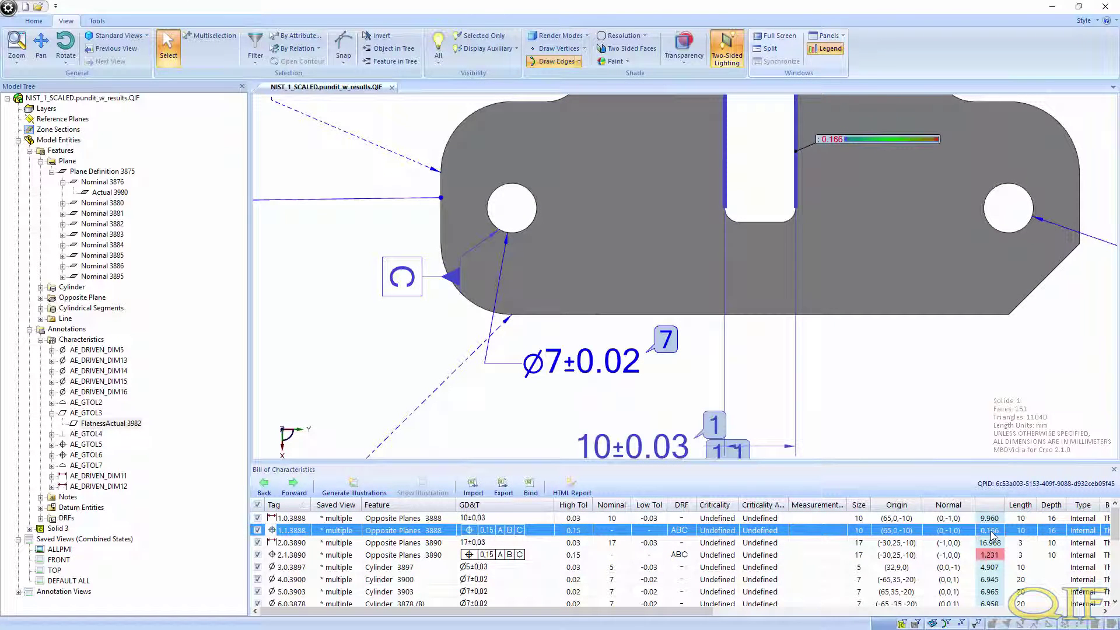
{"action": "left_click", "coordinate": [993, 521]}
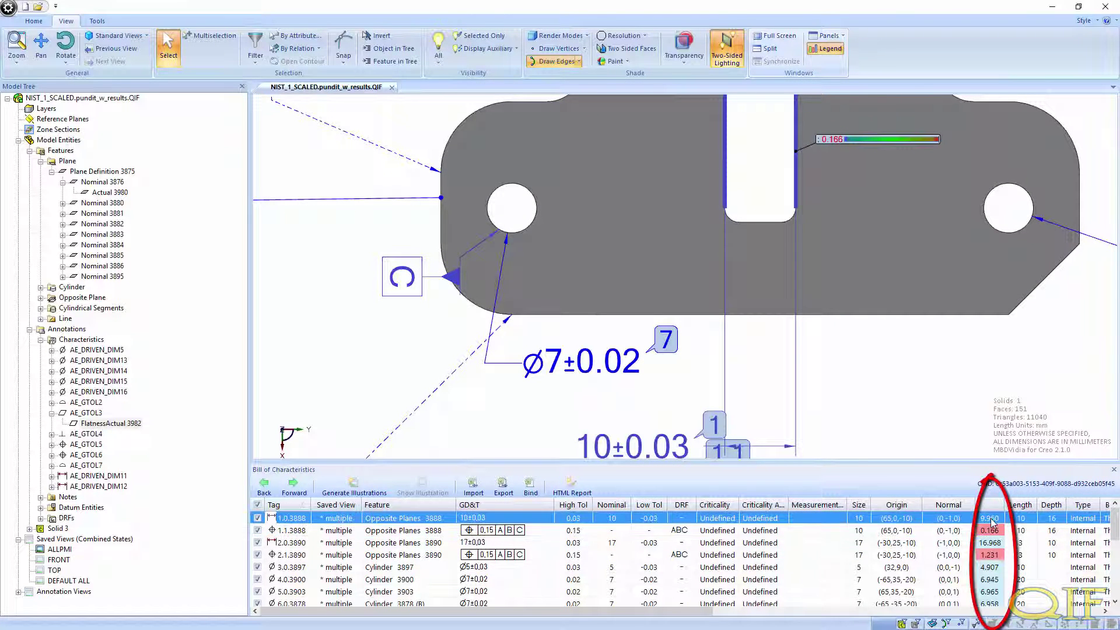
{"action": "left_click", "coordinate": [994, 531]}
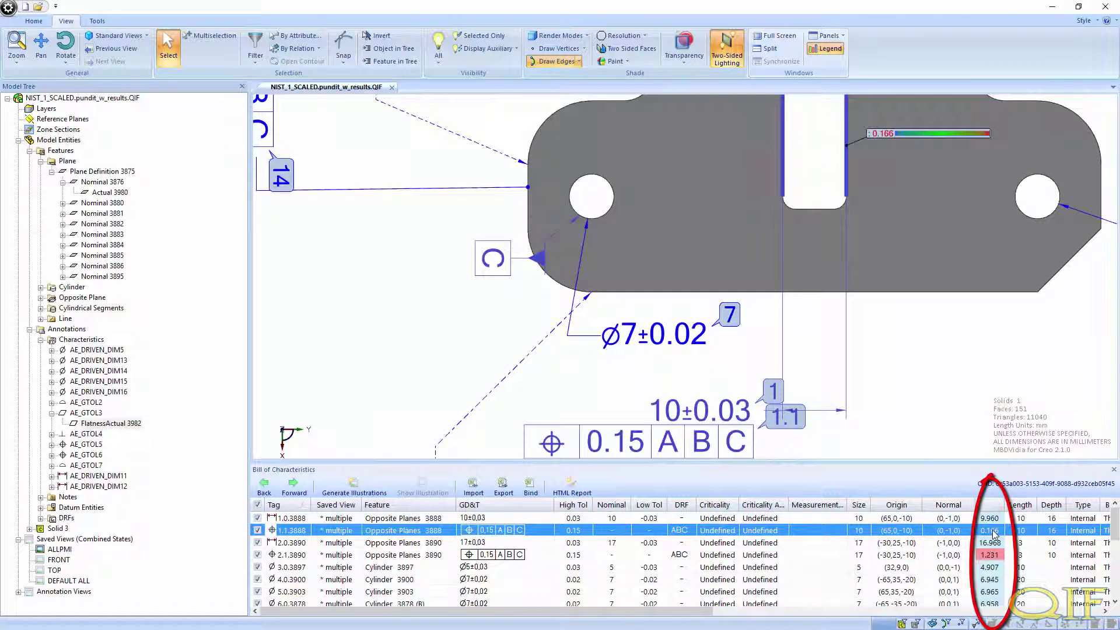
{"action": "middle_click_drag", "start_coordinate": [904, 408], "coordinate": [775, 384]}
{"action": "left_click", "coordinate": [998, 543]}
{"action": "middle_click_drag", "start_coordinate": [998, 333], "coordinate": [858, 383]}
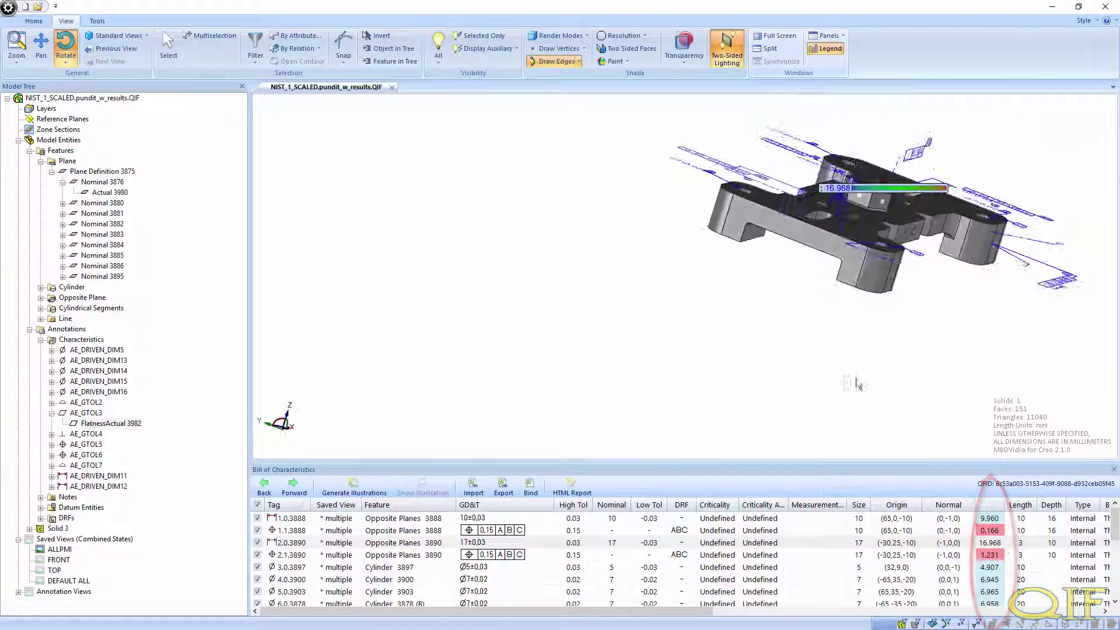
{"action": "left_click", "coordinate": [998, 547]}
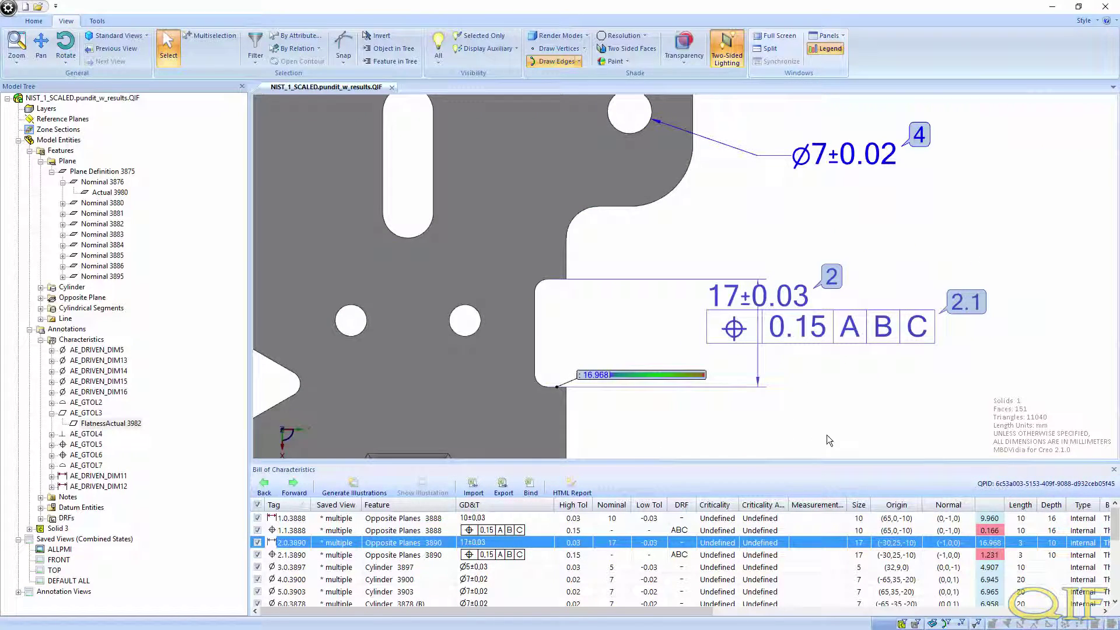
{"action": "left_click", "coordinate": [991, 554]}
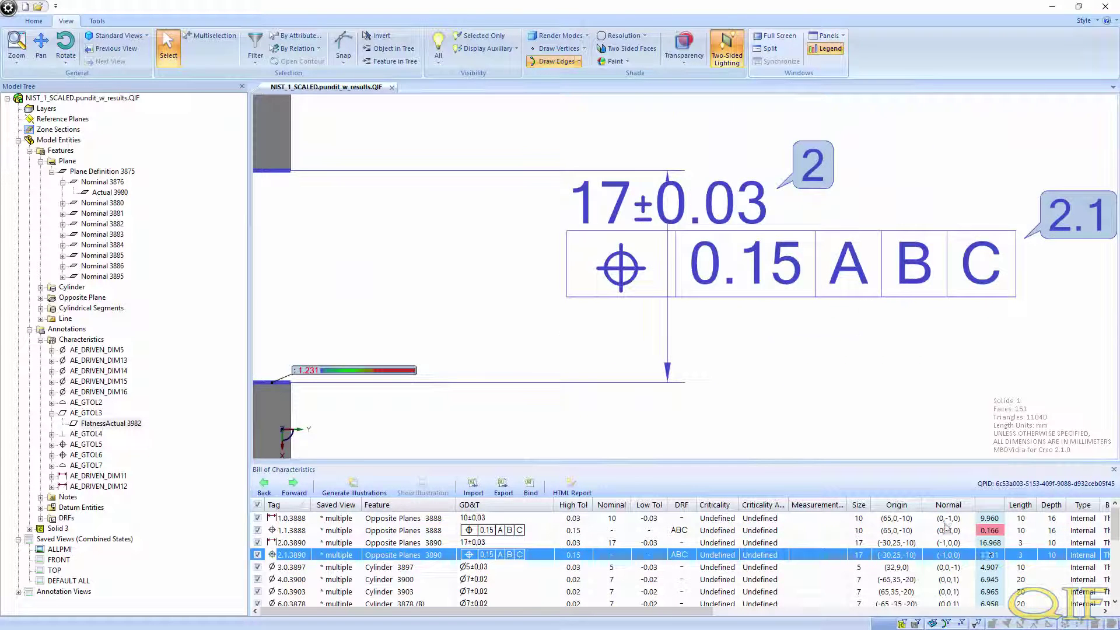
{"action": "middle_click_drag", "start_coordinate": [545, 428], "coordinate": [542, 417]}
{"action": "left_click_drag", "start_coordinate": [542, 417], "coordinate": [532, 413]}
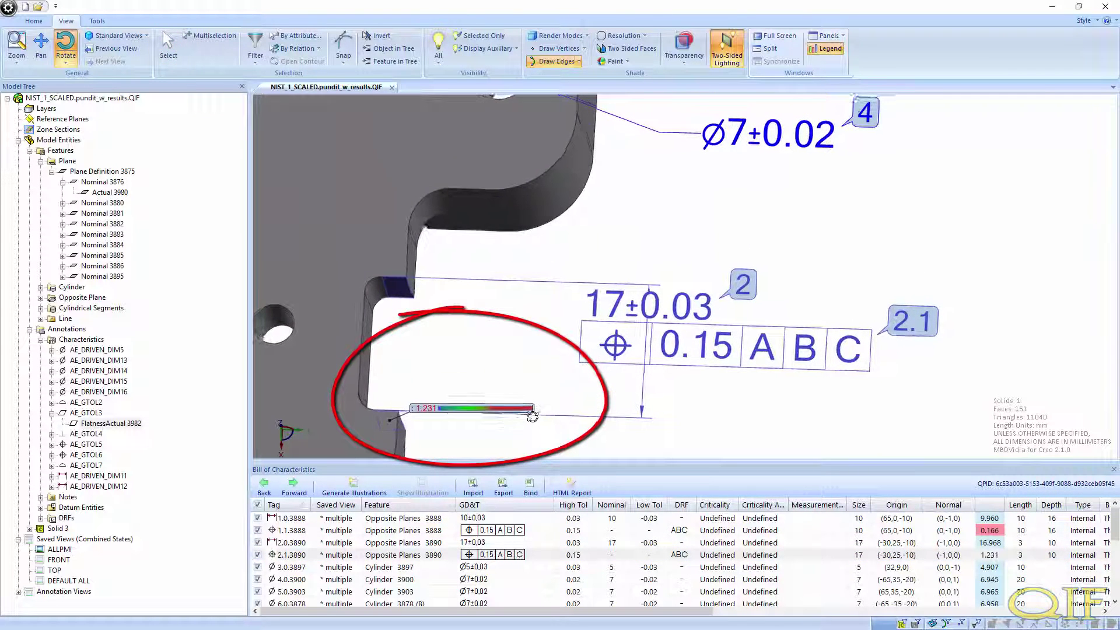
{"action": "key", "text": "Escape"}
Step: Inspect characteristics 3.0.3897 (Ø5±0.03 hole) and 4.0.3900 (Ø7±0.02 hole) on the model
{"action": "left_click", "coordinate": [992, 567]}
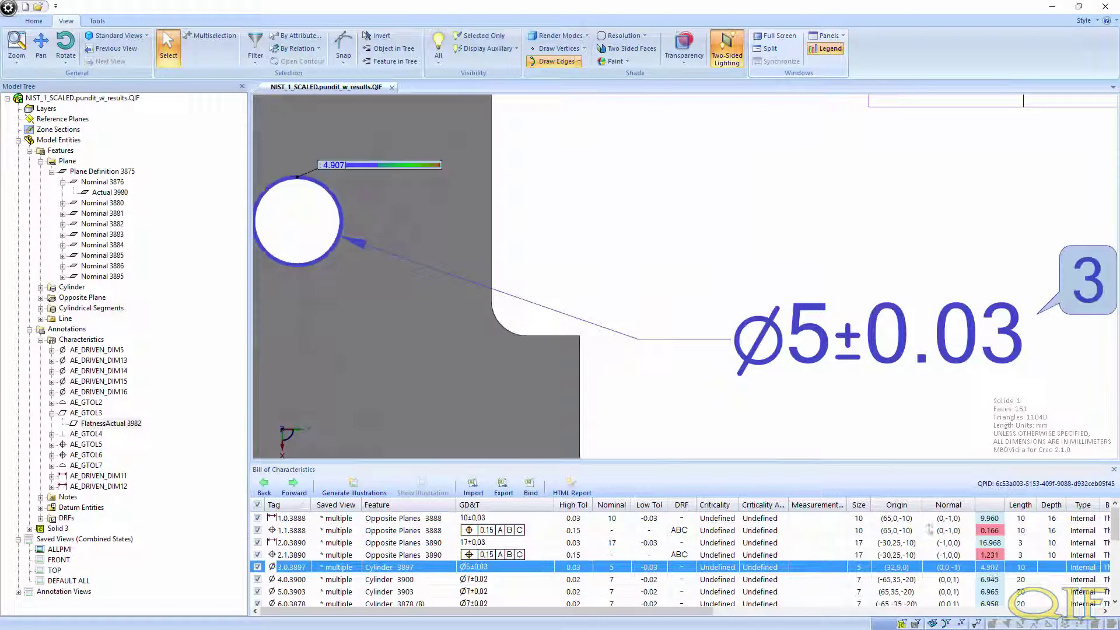
{"action": "mouse_move", "coordinate": [671, 402]}
{"action": "middle_mouse_down"}
{"action": "mouse_move", "coordinate": [648, 362]}
{"action": "mouse_move", "coordinate": [672, 400]}
{"action": "middle_mouse_up"}
{"action": "key", "text": "Escape"}
{"action": "left_click", "coordinate": [990, 579]}
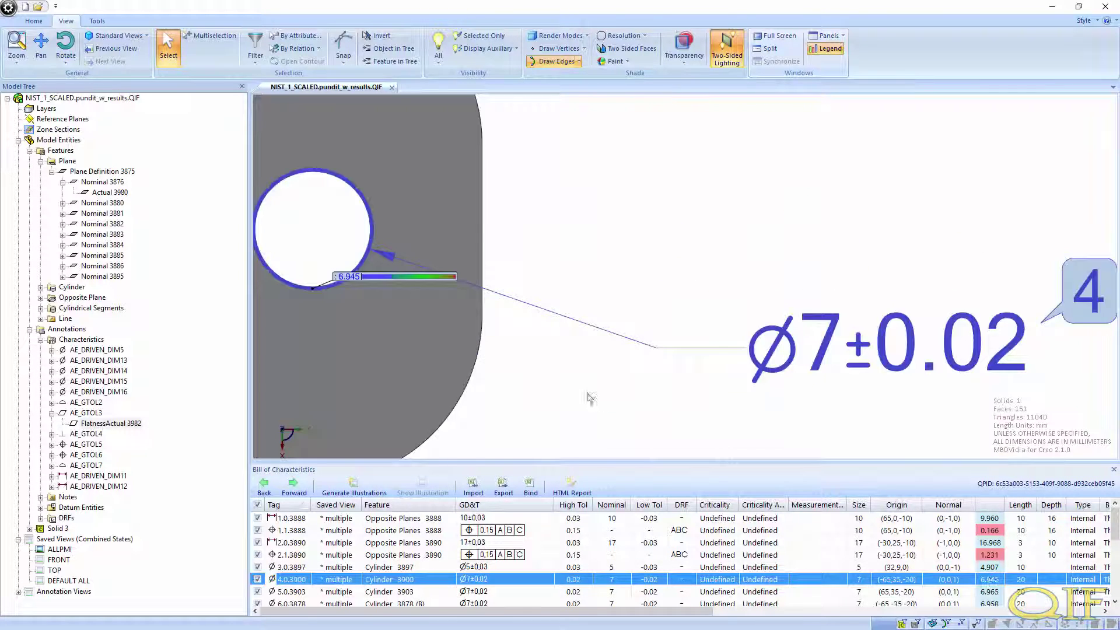
{"action": "scroll", "coordinate": [588, 396], "scroll_direction": "down", "scroll_amount": 3}
{"action": "middle_click_drag", "start_coordinate": [588, 397], "coordinate": [831, 354]}
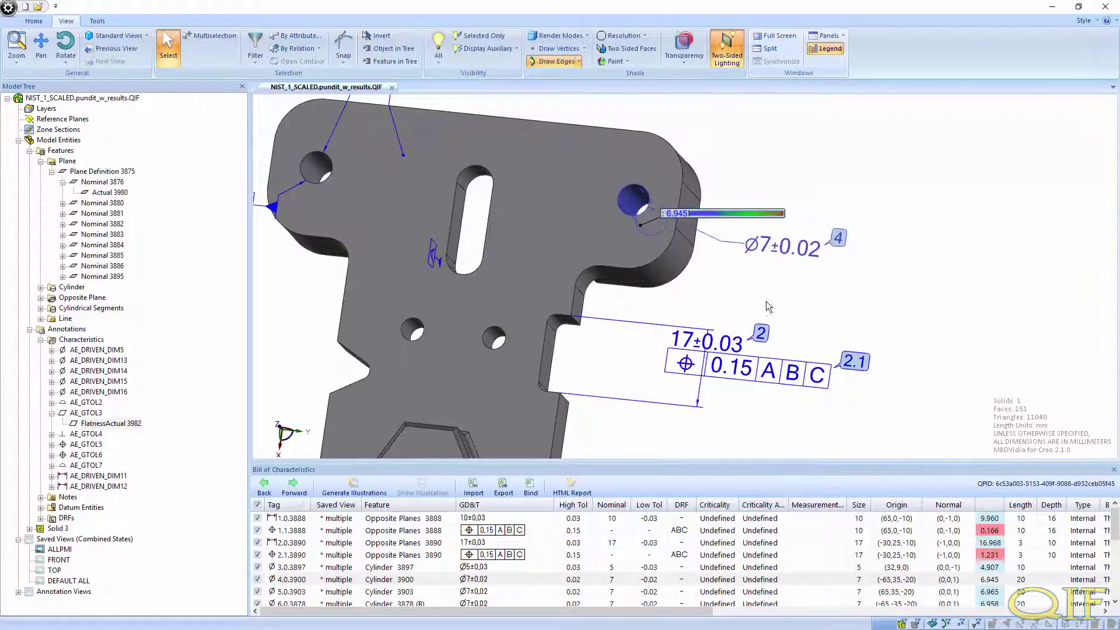